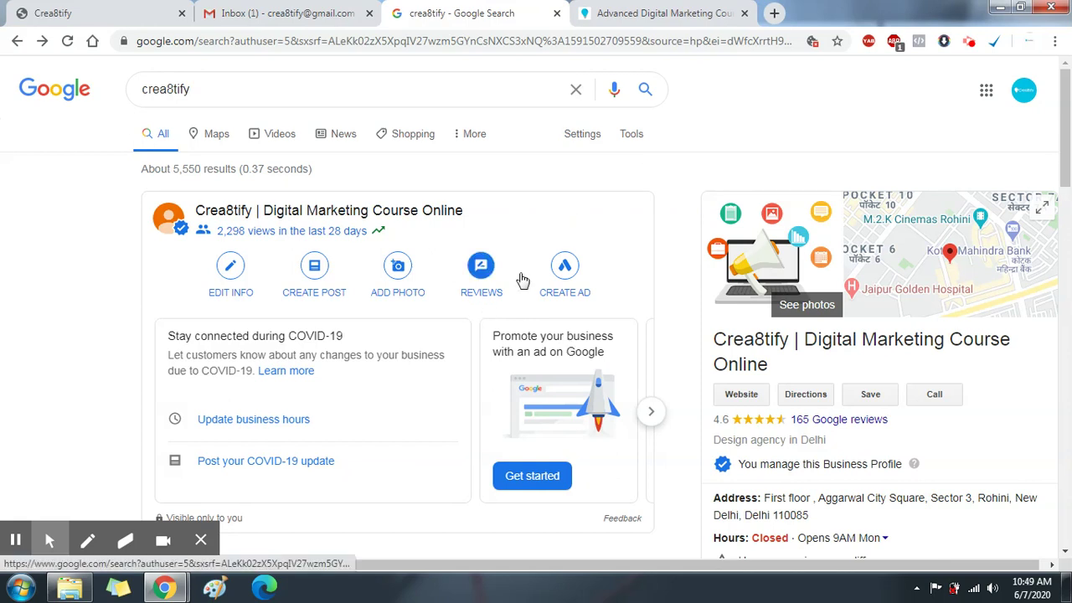
Step: Open a Crea8tify post composer in a new tab, close it unpublished, and go to Insights
scroll(494, 264, down, 3)
scroll(552, 217, up, 3)
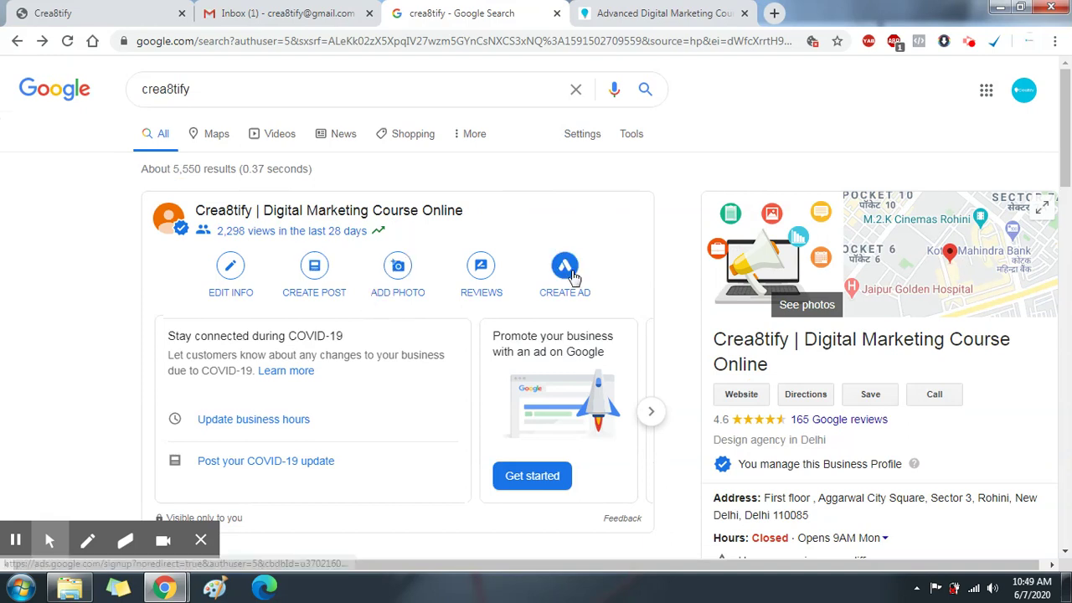
click(312, 269)
click(670, 8)
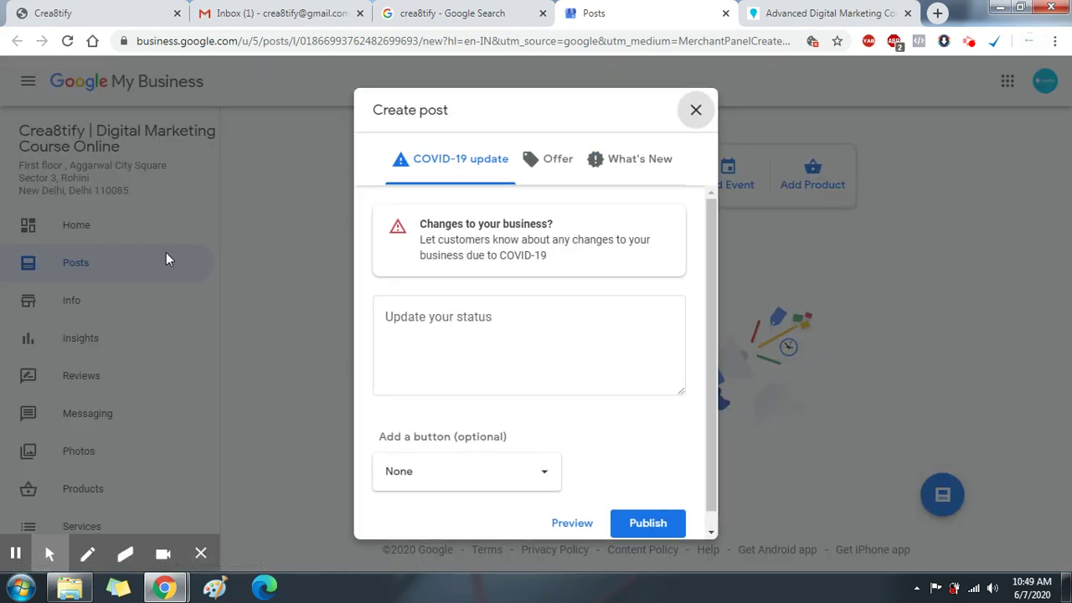
click(695, 110)
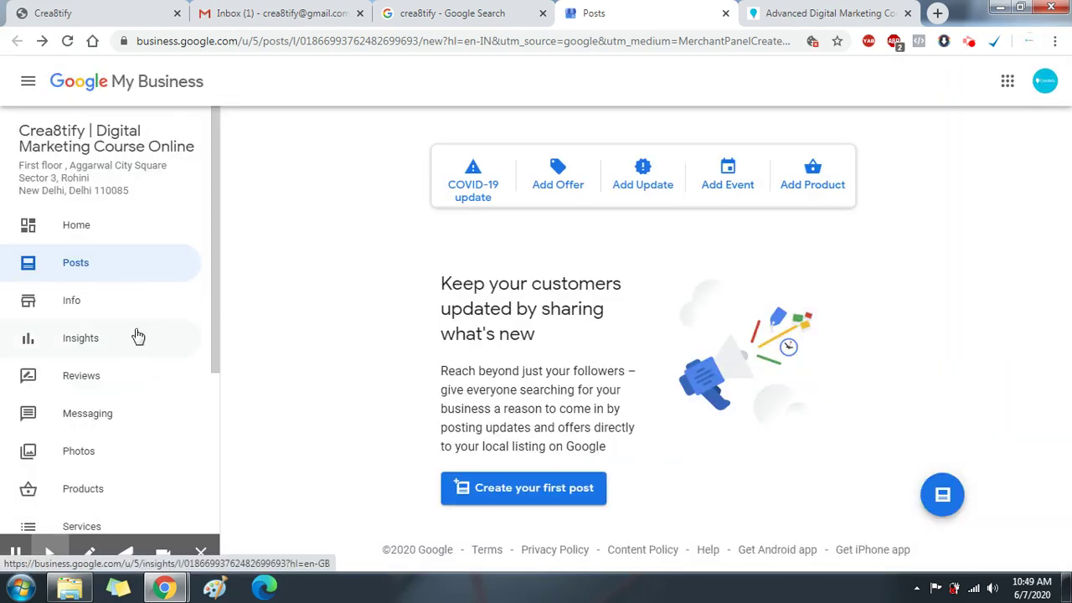
click(140, 338)
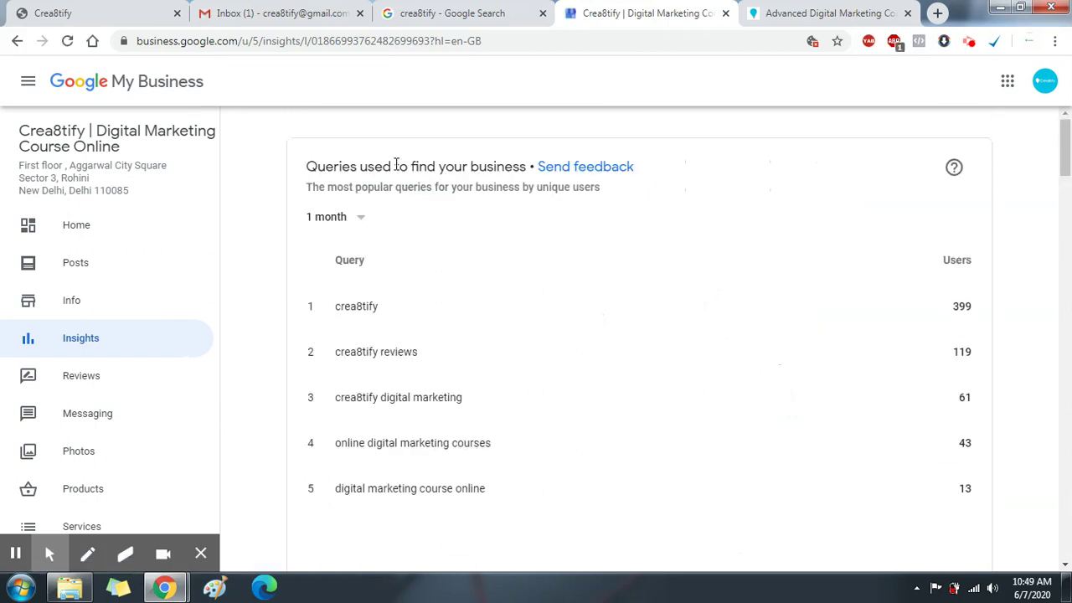
Step: Highlight the 'Queries used to find your business' heading, glancing at the Google Search tab in between
drag(364, 159, 455, 155)
click(459, 162)
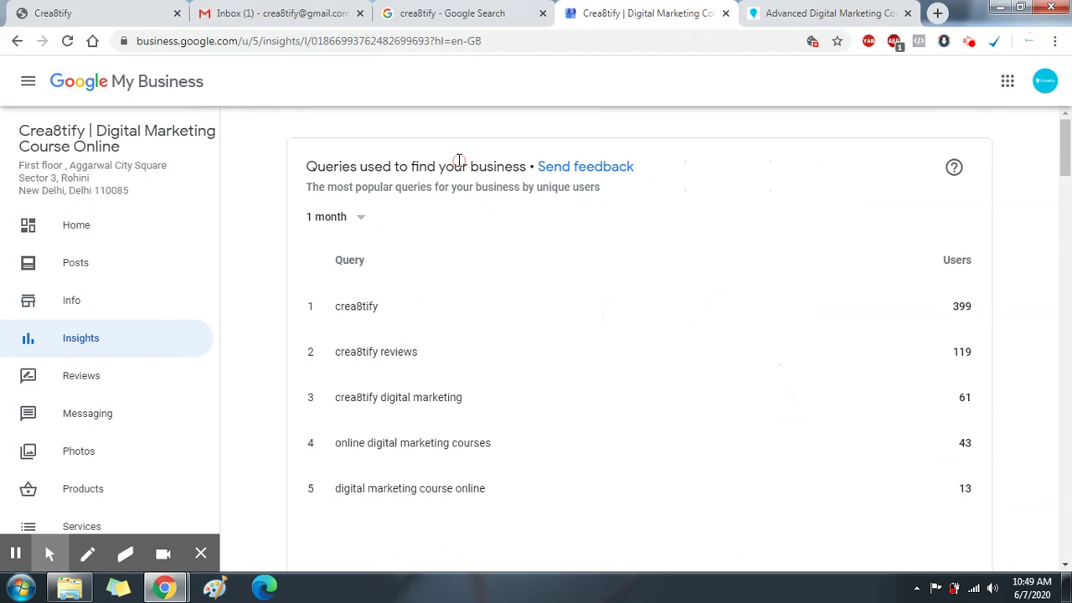
click(465, 13)
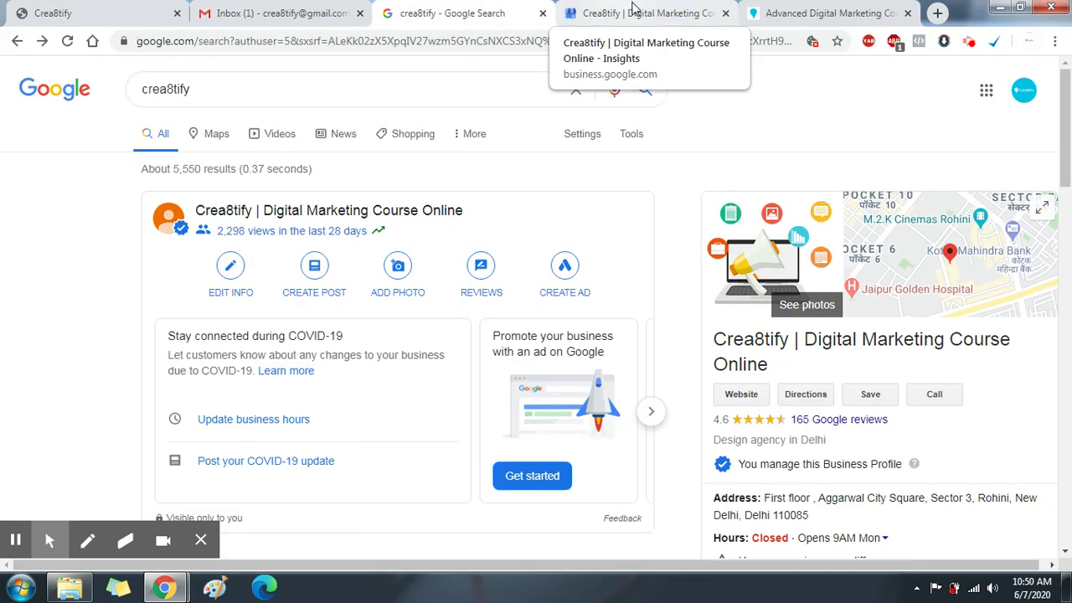
click(634, 10)
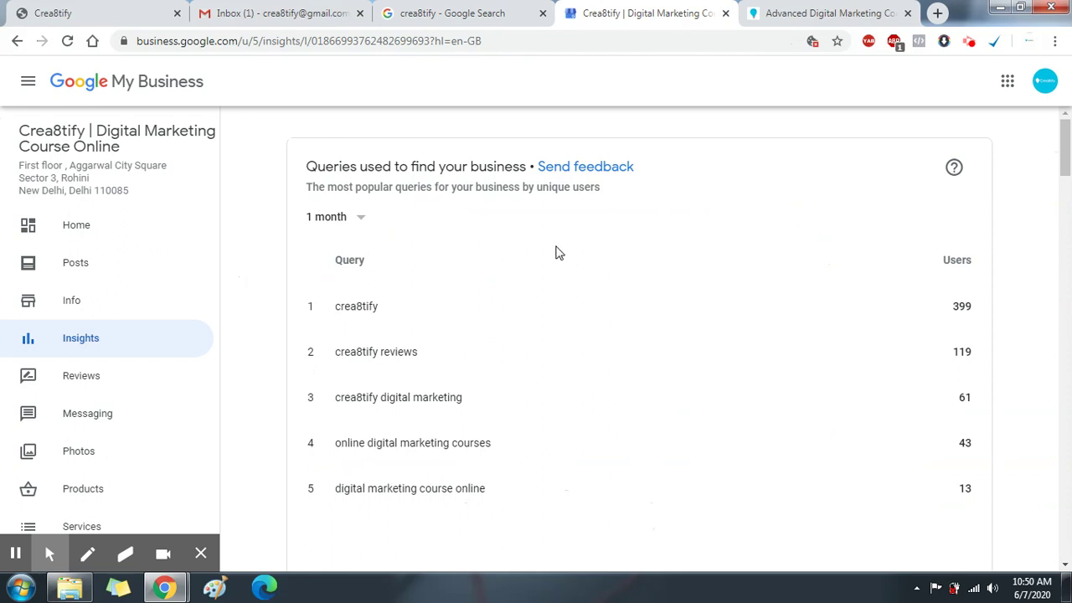
drag(637, 166, 371, 159)
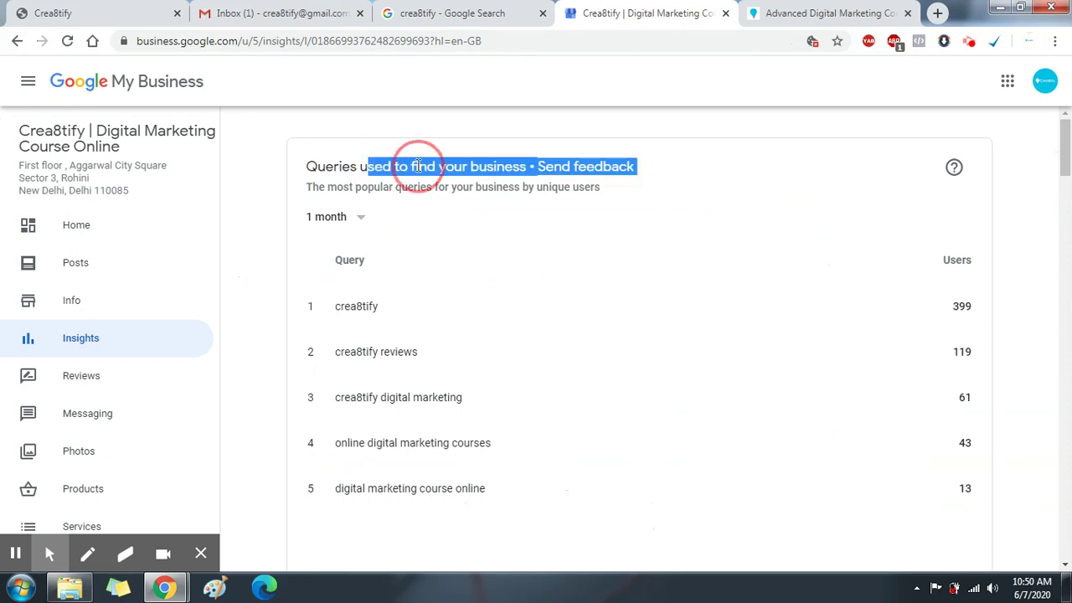
click(416, 163)
Step: Point out the 43 and 13 user counts in the monthly queries table
scroll(419, 186, down, 2)
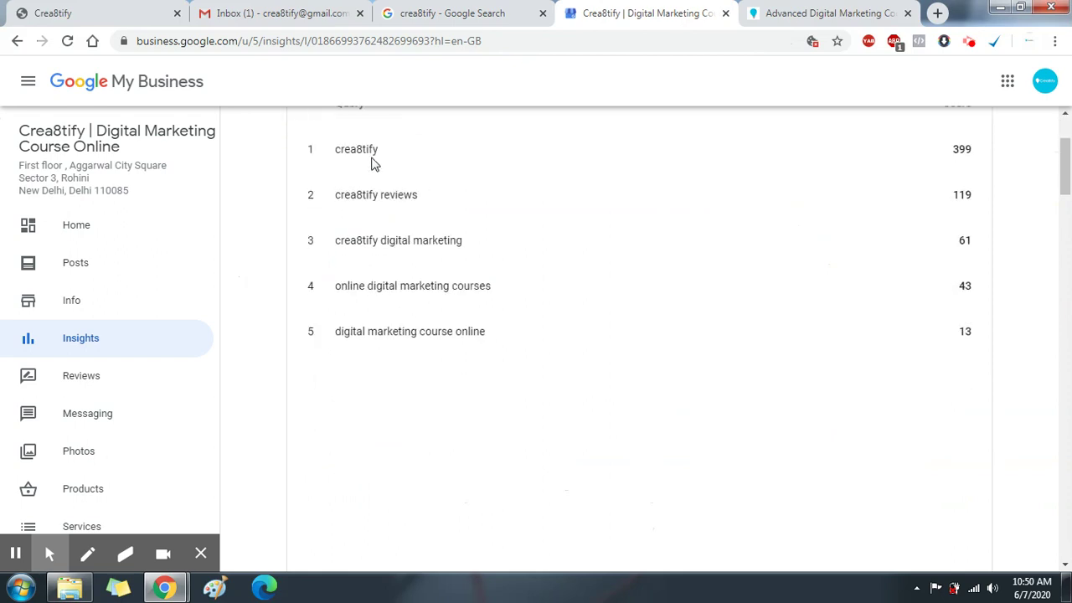
scroll(374, 164, up, 1)
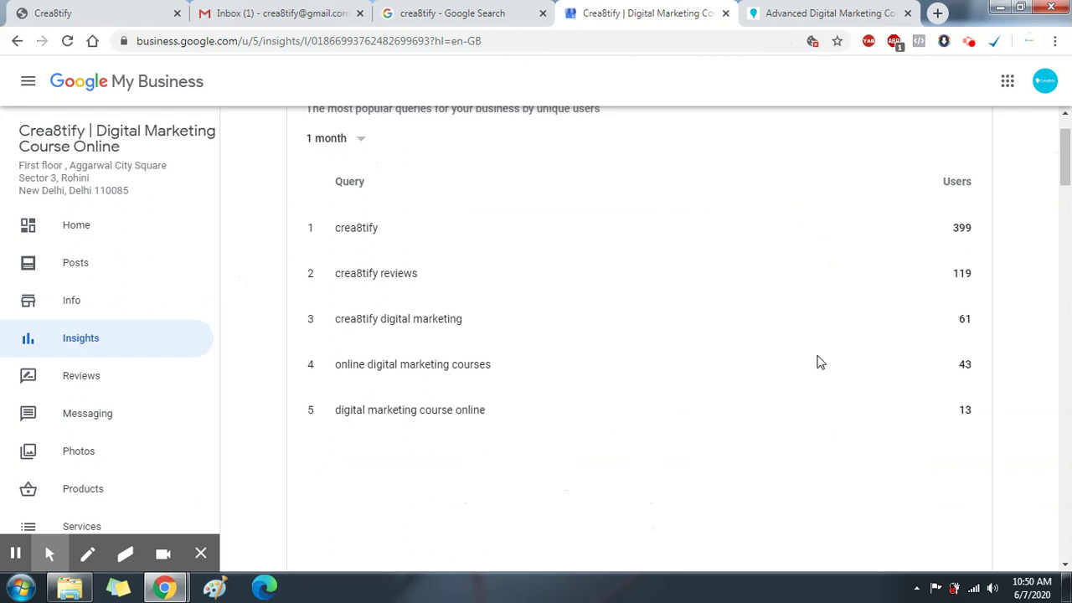
double_click(974, 367)
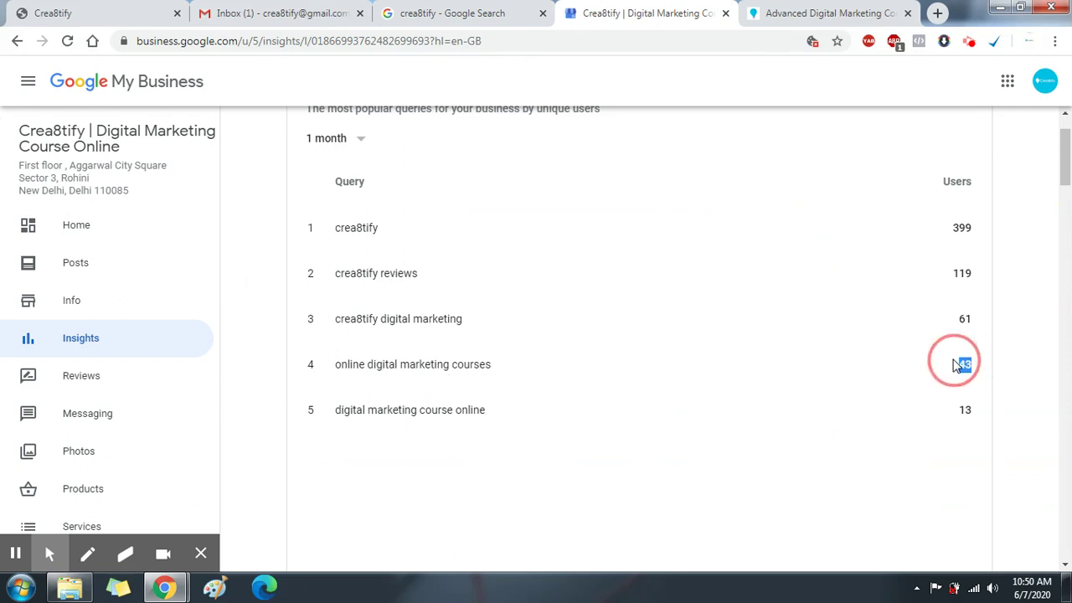
click(955, 369)
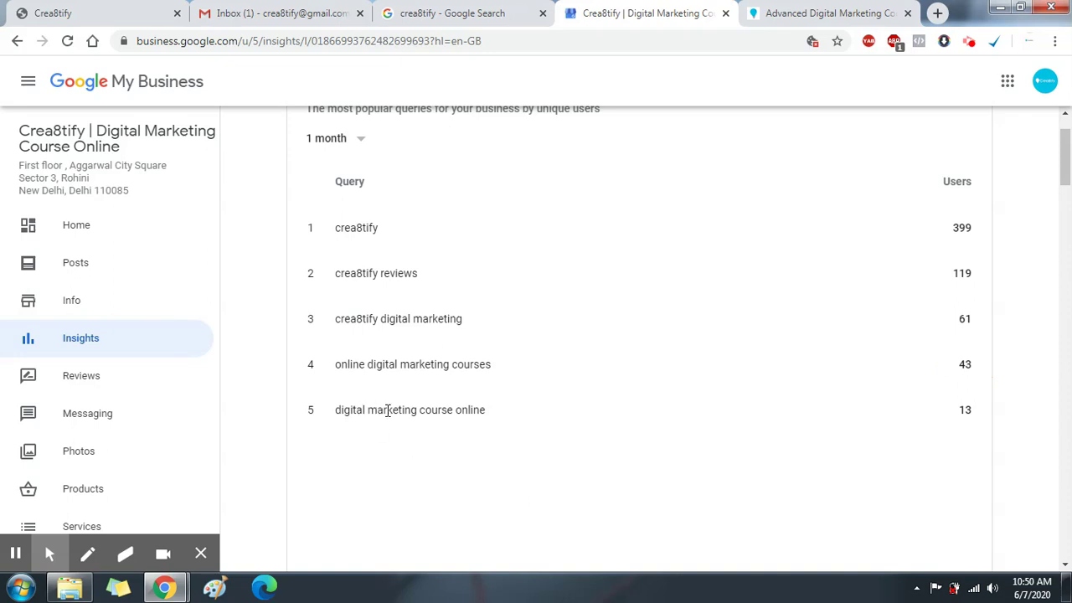
click(971, 407)
Step: Switch the queries report period to 1 week, then to 1 quarter
scroll(757, 372, up, 1)
click(343, 218)
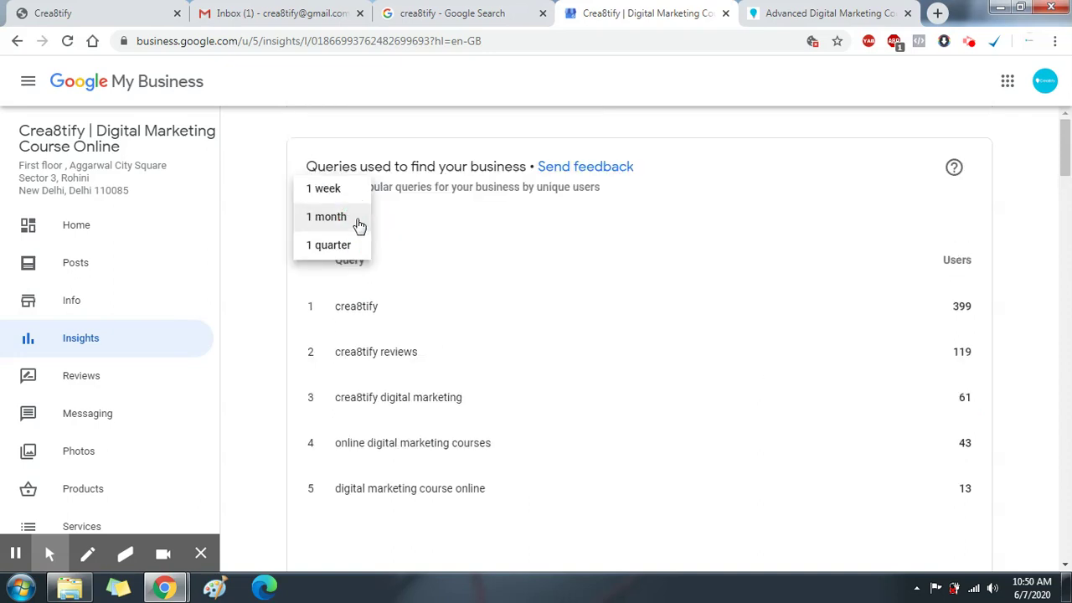
click(330, 220)
click(357, 222)
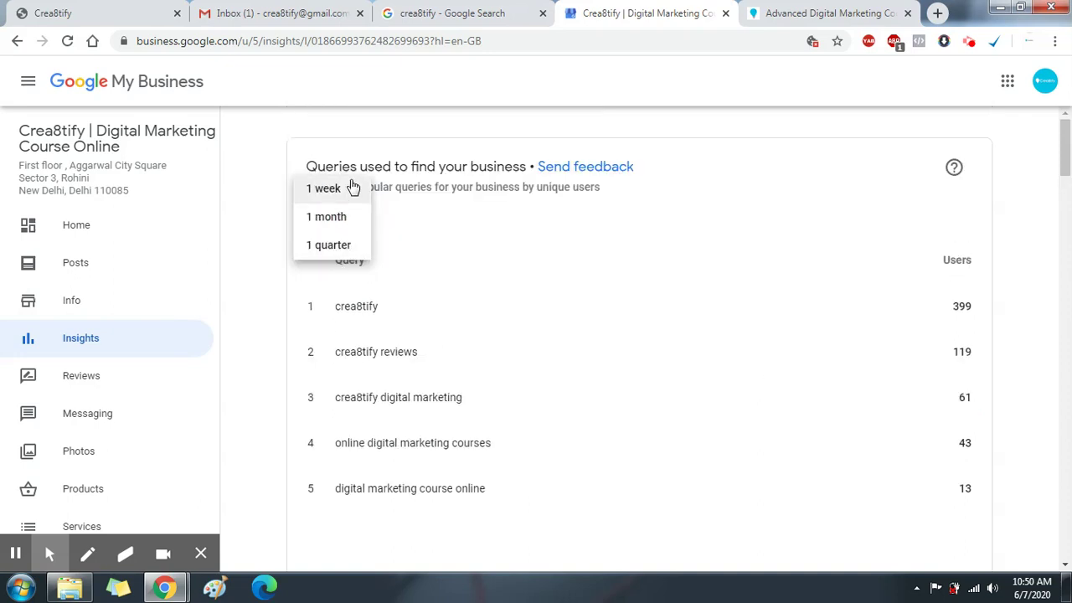
click(353, 188)
click(351, 222)
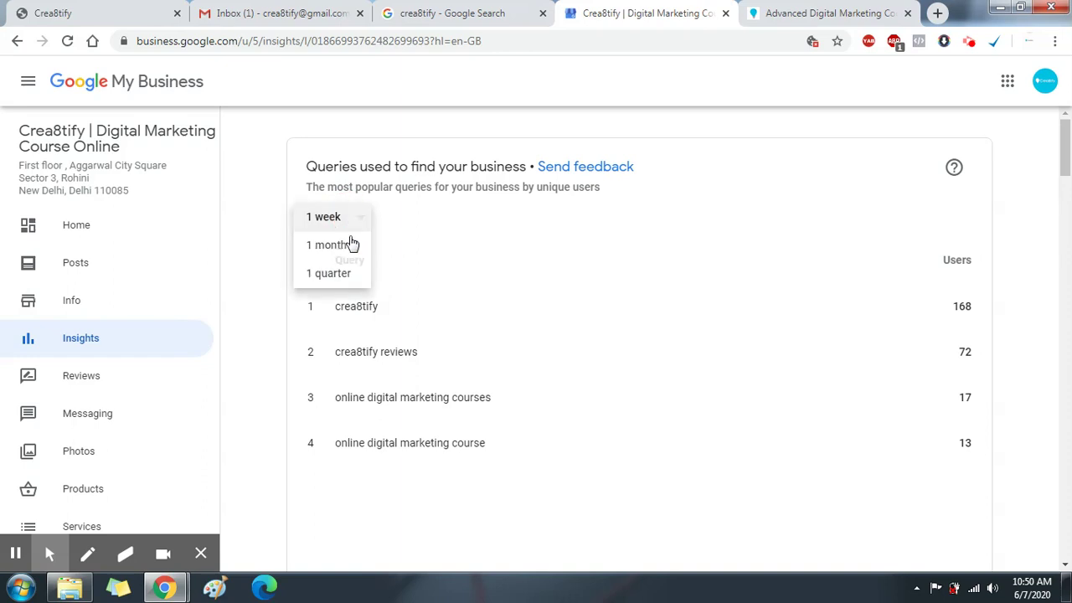
click(357, 277)
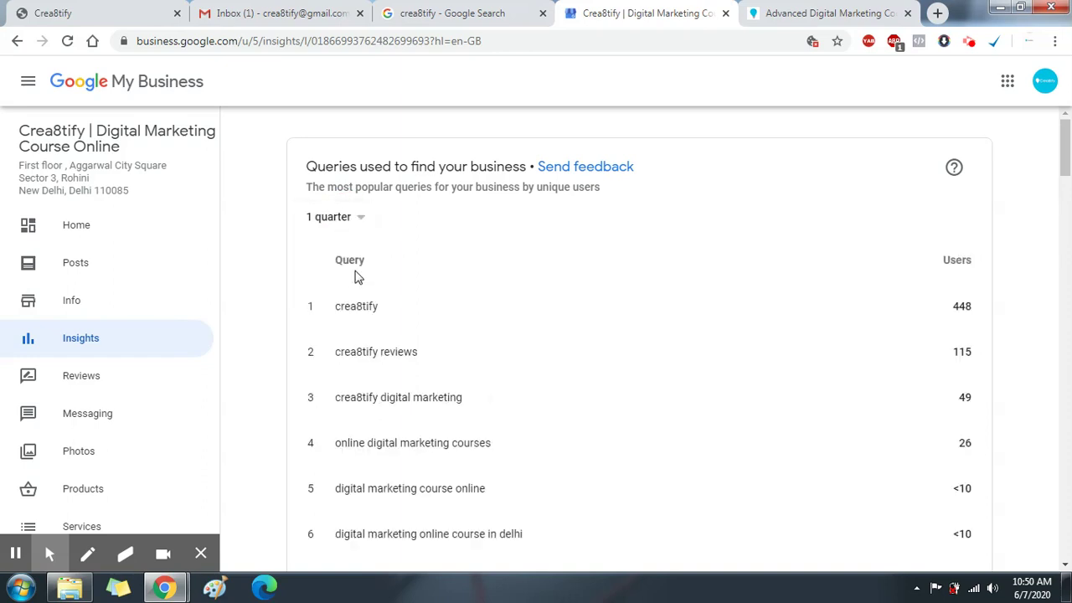
Step: Highlight the quarterly queries: online course in delhi, digital marketing course online, online digital marketing courses, crea8tify reviews, crea8tify
scroll(360, 266, down, 1)
scroll(369, 267, down, 2)
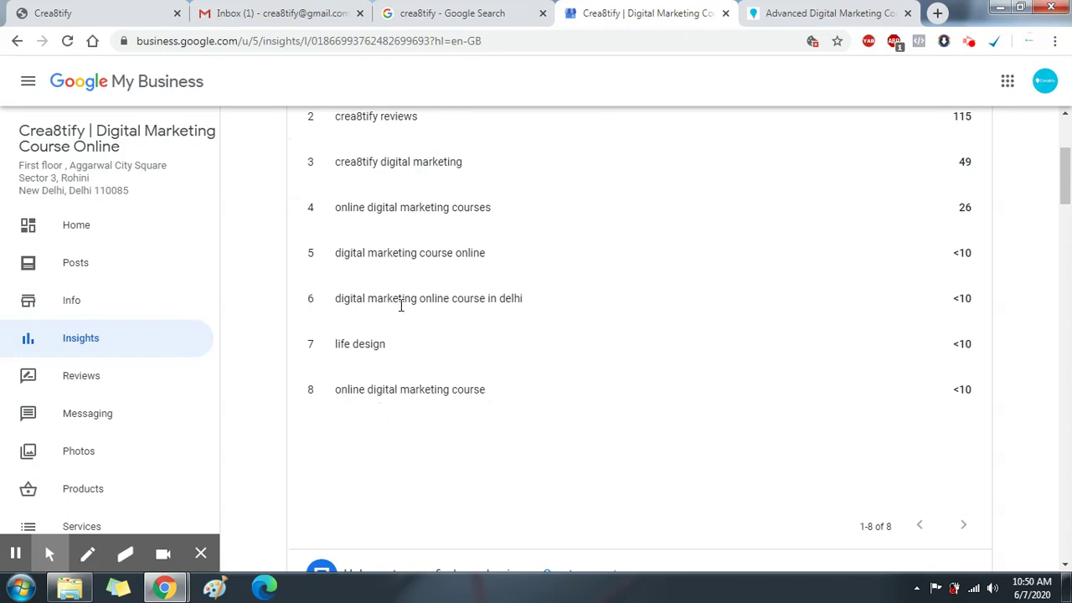
drag(419, 302, 517, 299)
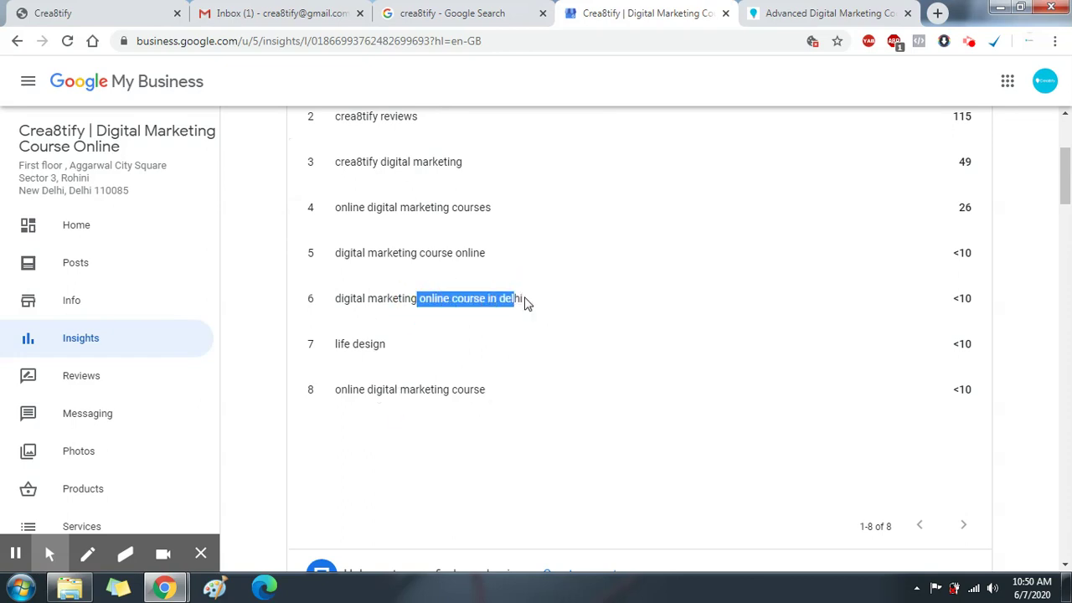
scroll(387, 358, up, 2)
drag(335, 410, 439, 400)
click(500, 409)
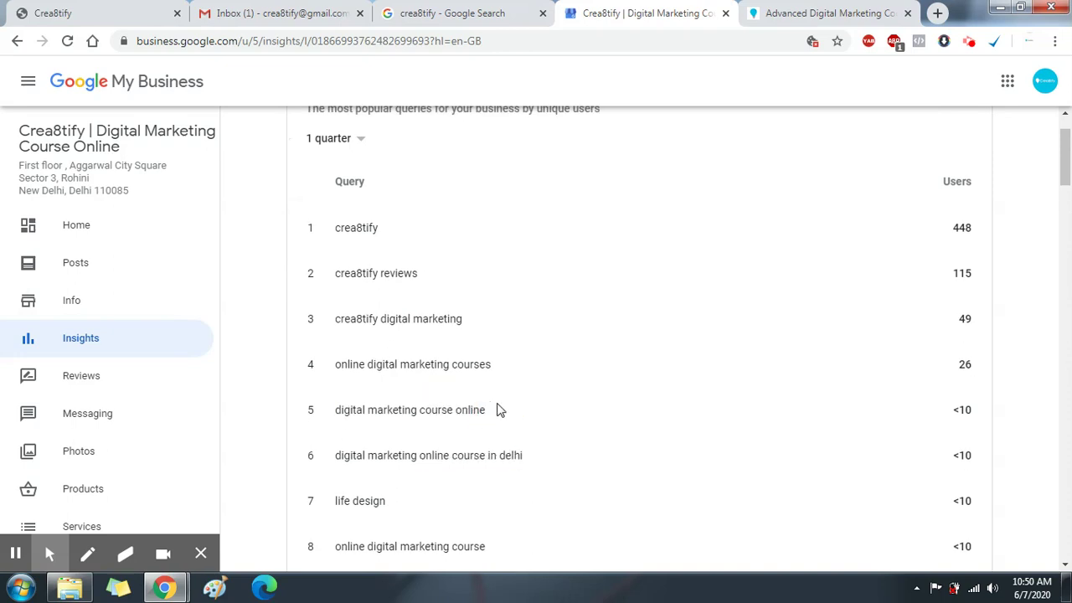
drag(336, 364, 438, 359)
click(458, 360)
drag(344, 273, 498, 279)
click(498, 280)
drag(345, 227, 796, 222)
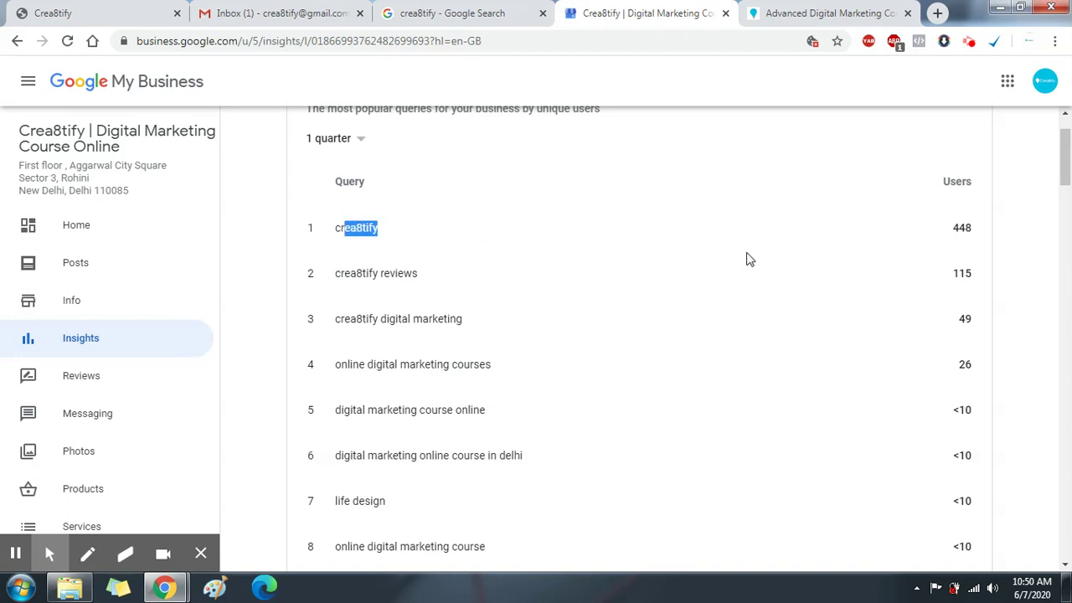
click(567, 209)
scroll(567, 246, down, 2)
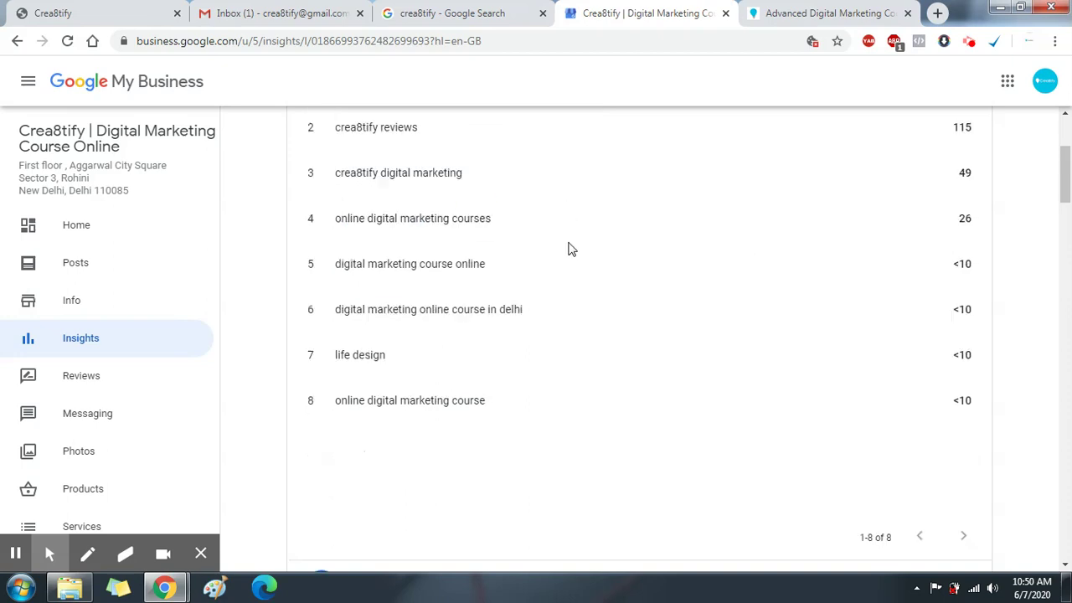
scroll(567, 246, down, 3)
scroll(568, 248, down, 1)
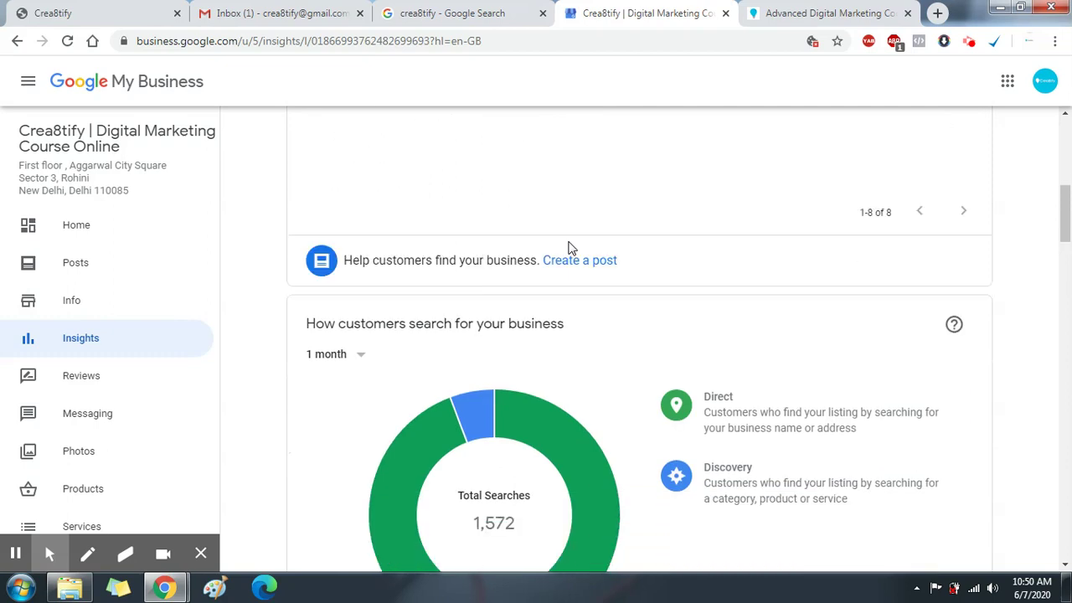
scroll(568, 246, down, 1)
scroll(569, 242, down, 1)
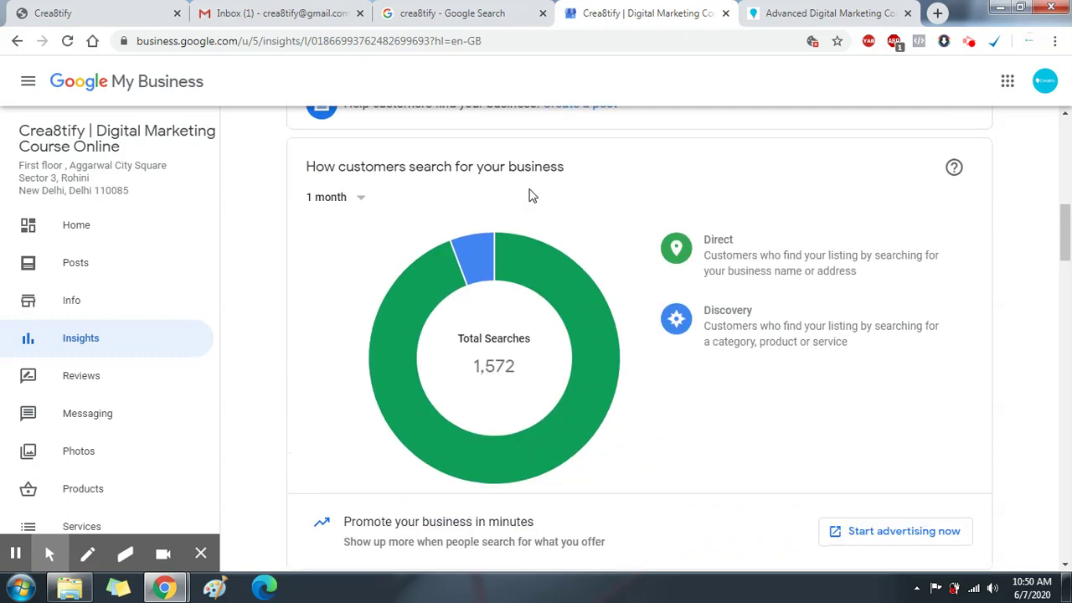
mouse_move(728, 468)
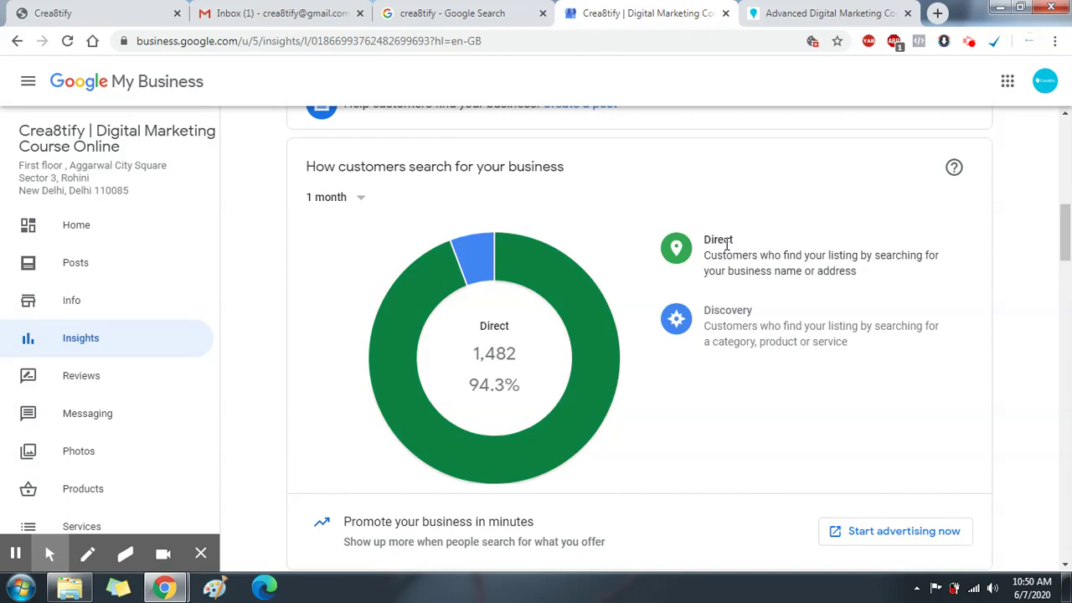
mouse_move(769, 320)
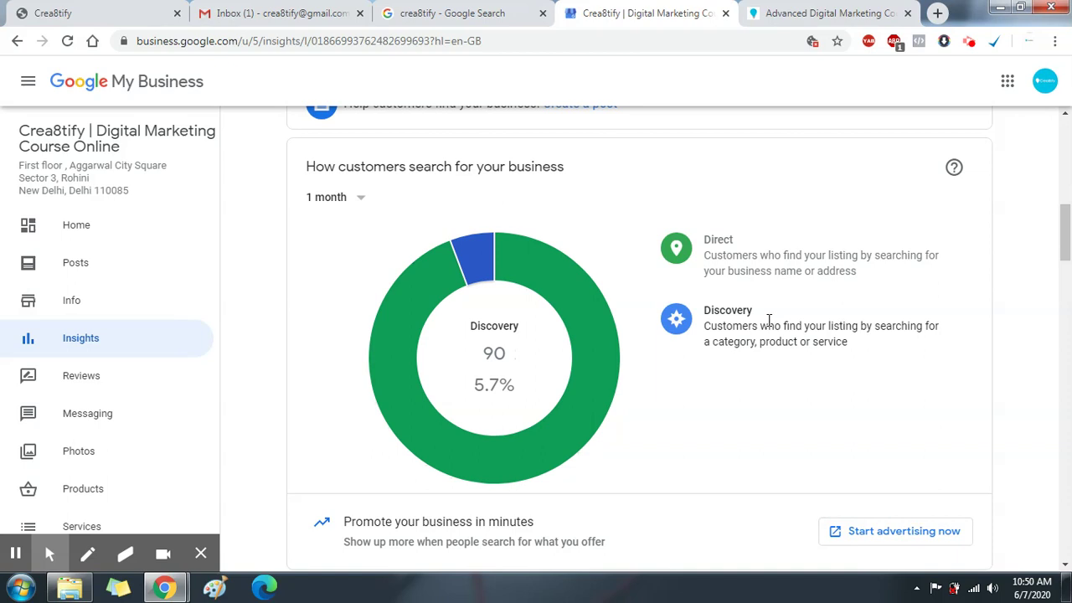
click(507, 10)
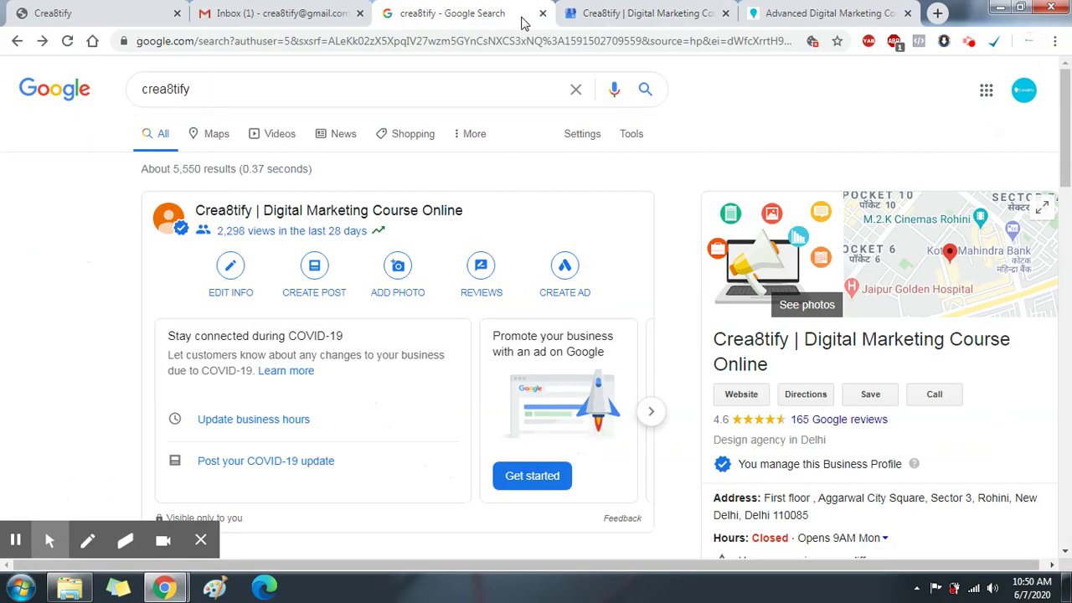
click(586, 10)
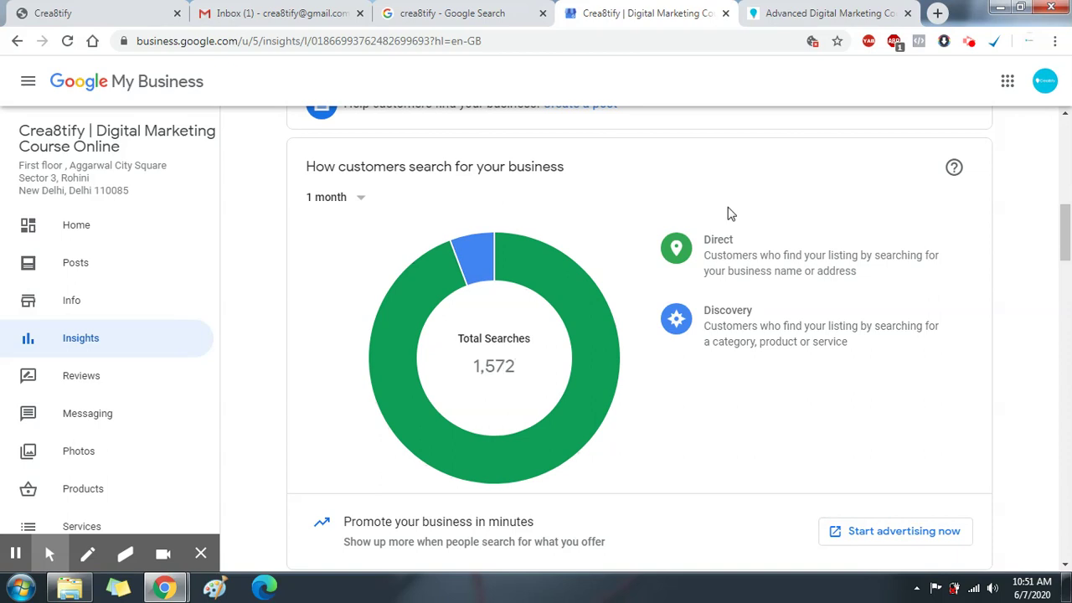
mouse_move(718, 248)
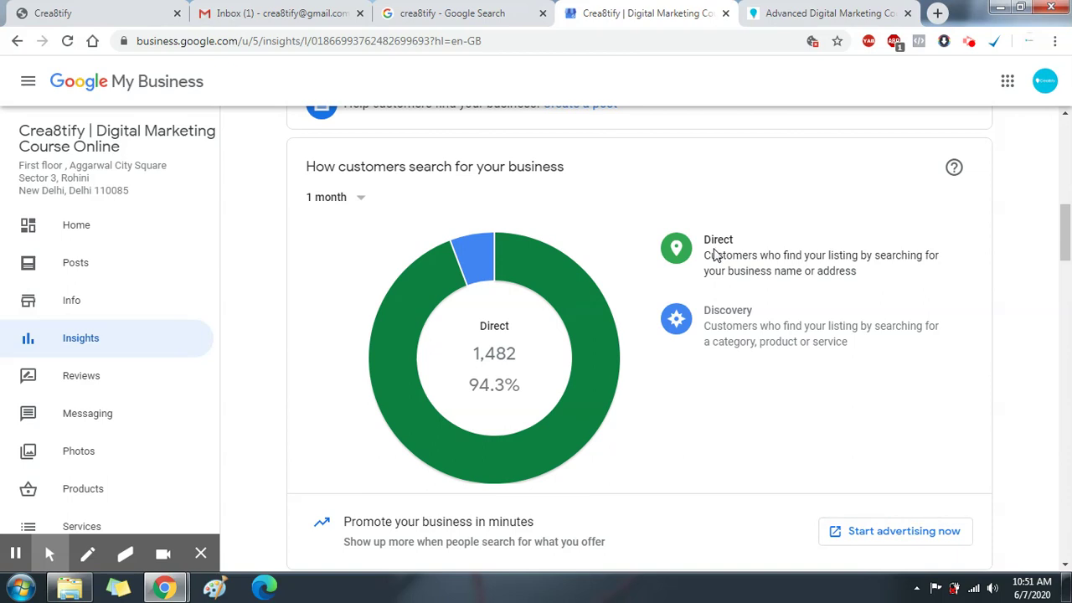
click(436, 10)
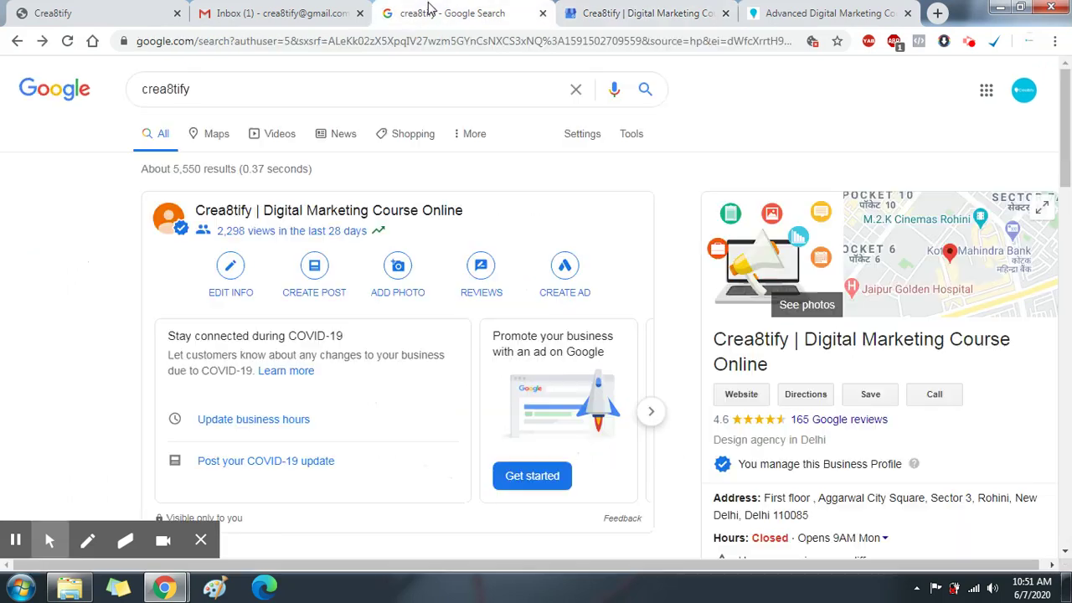
click(642, 10)
mouse_move(738, 325)
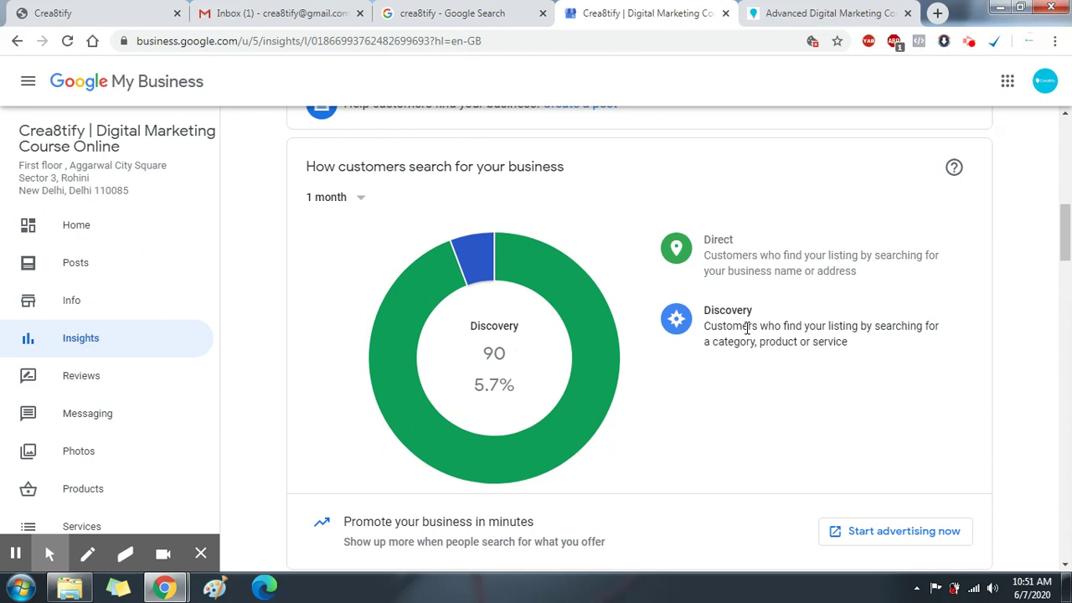
Step: Highlight the 'promote your business' message on the Insights page
scroll(745, 331, down, 1)
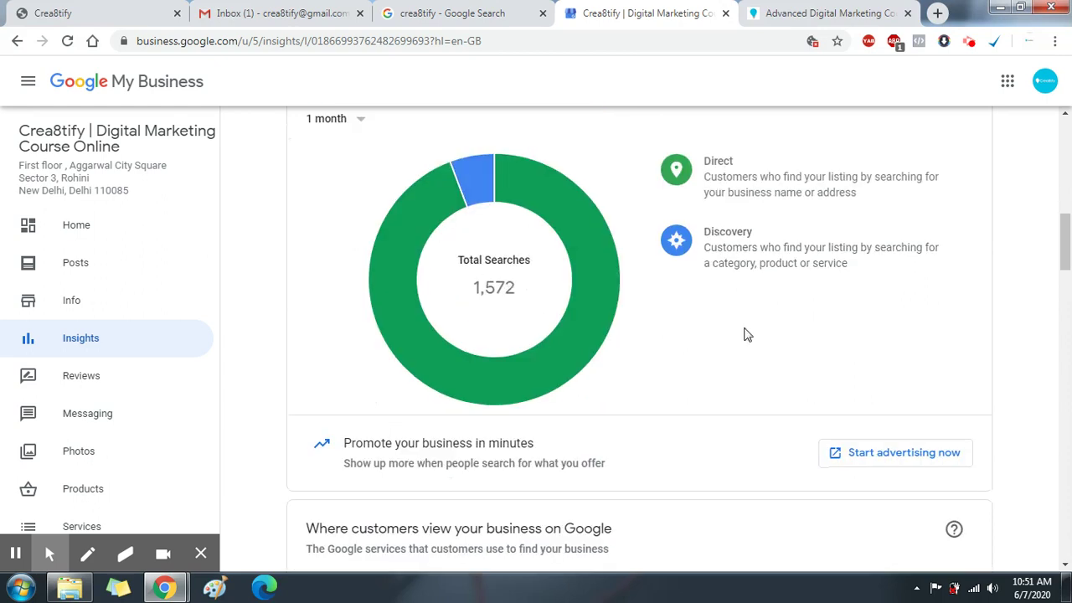
scroll(745, 331, down, 1)
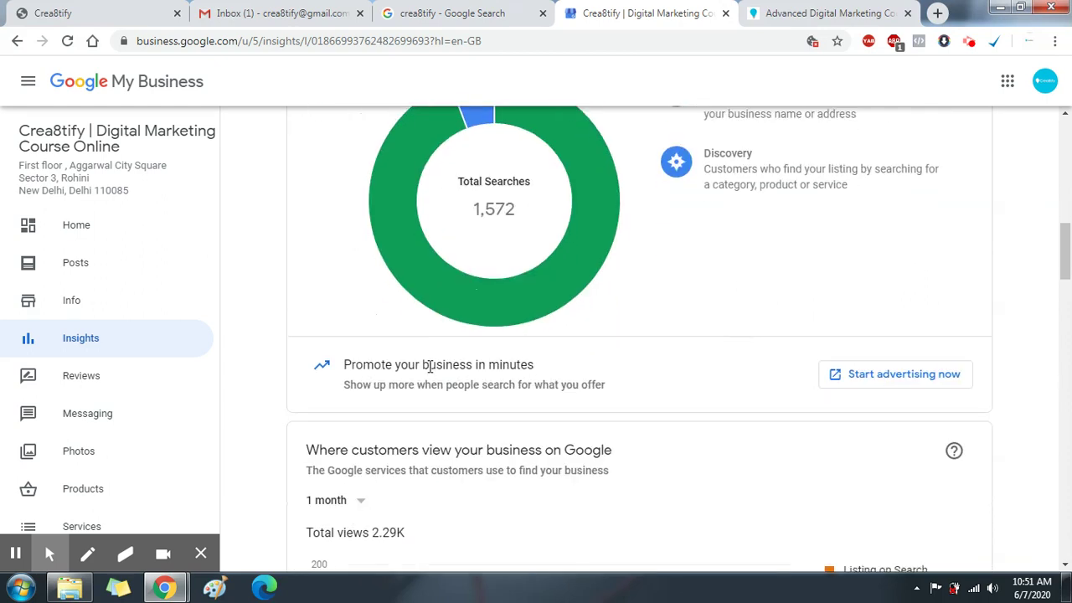
drag(345, 366, 475, 381)
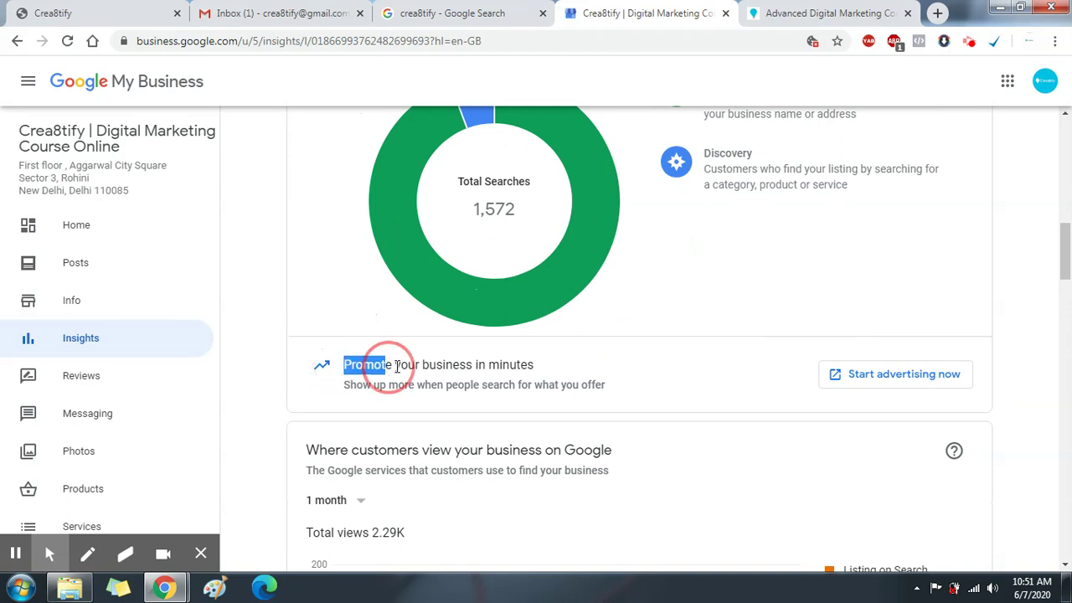
click(475, 382)
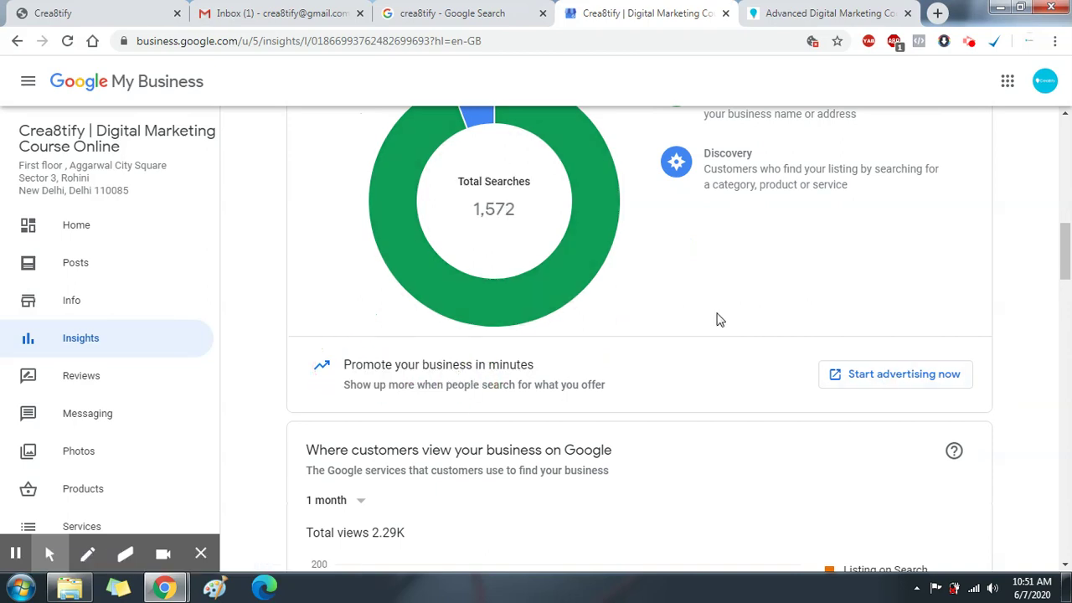
Step: Show the customer views chart over one quarter (2.66K views), then view the crea8tify search results
scroll(717, 319, down, 1)
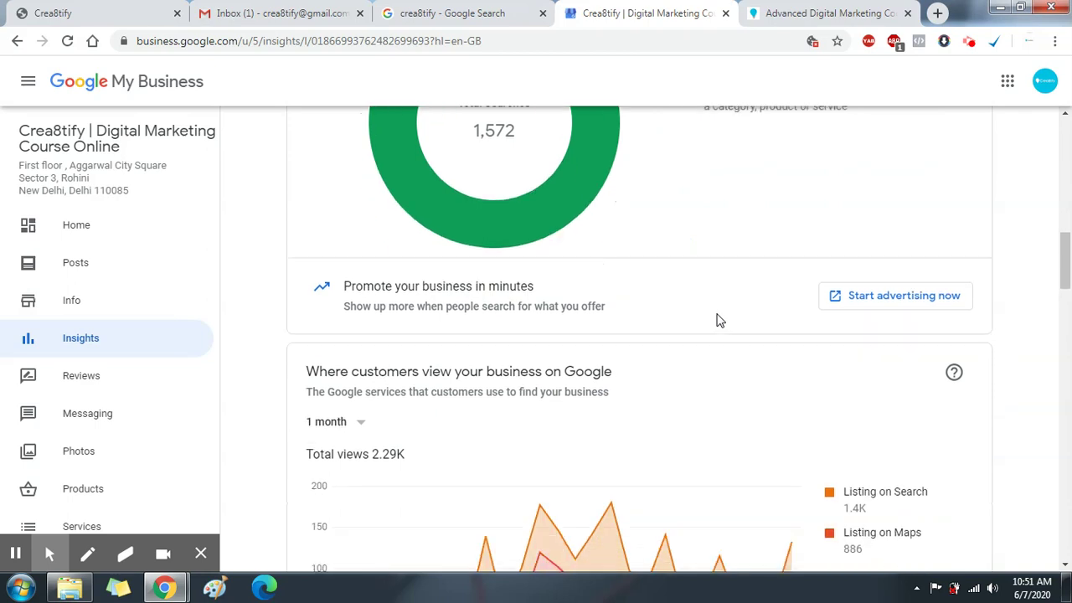
scroll(717, 319, down, 1)
scroll(717, 319, down, 1)
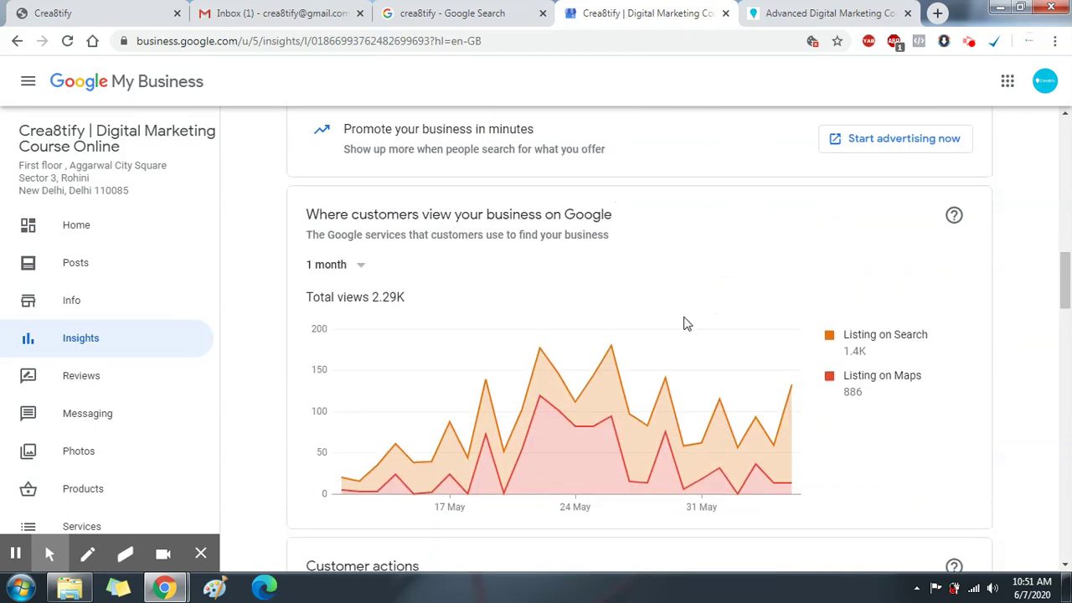
click(327, 267)
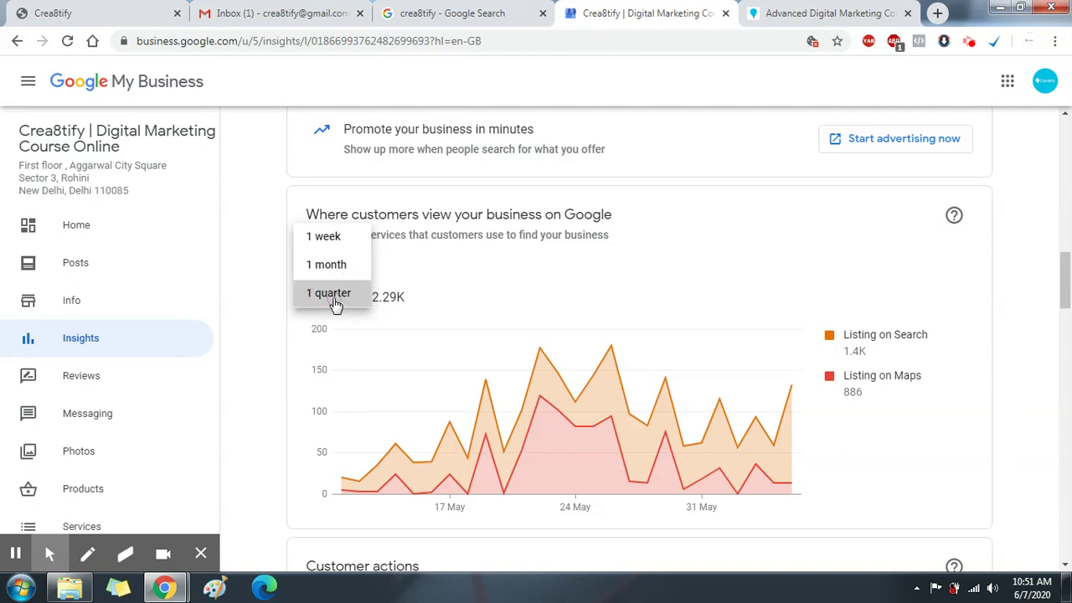
click(335, 295)
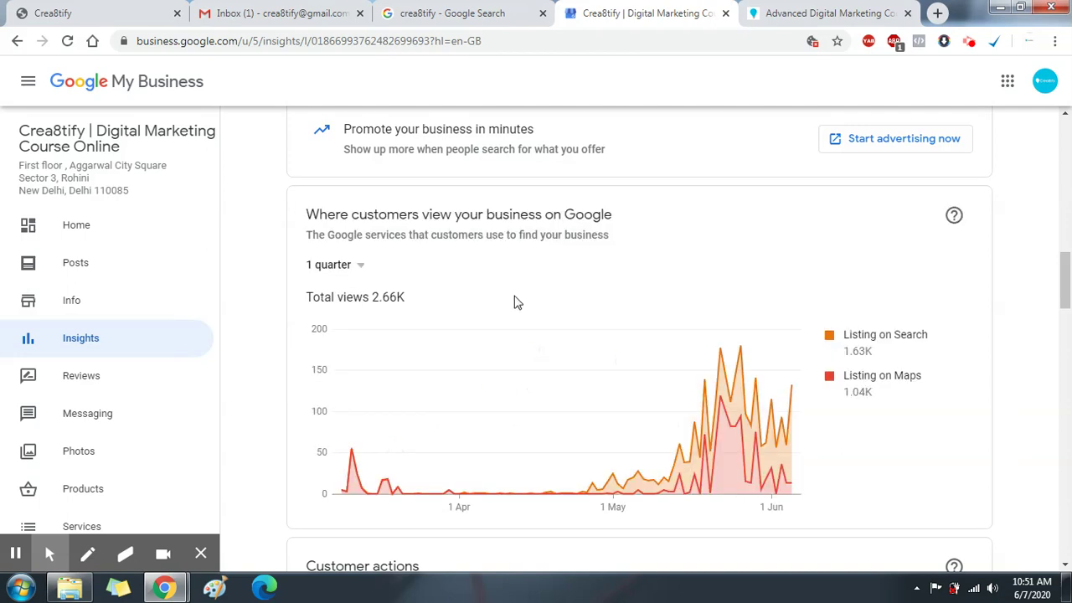
scroll(519, 305, down, 1)
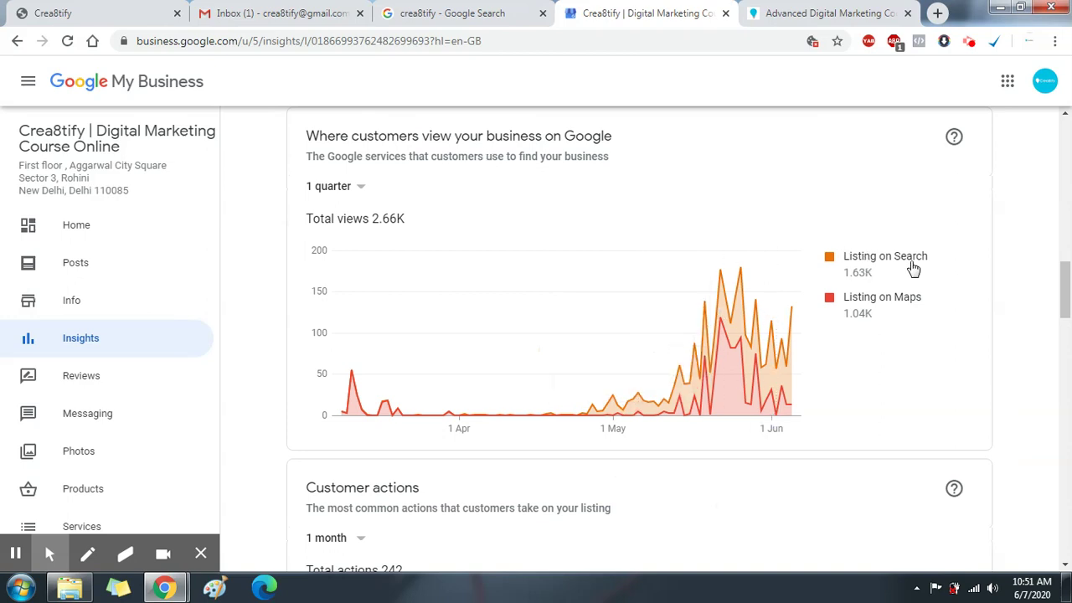
click(500, 12)
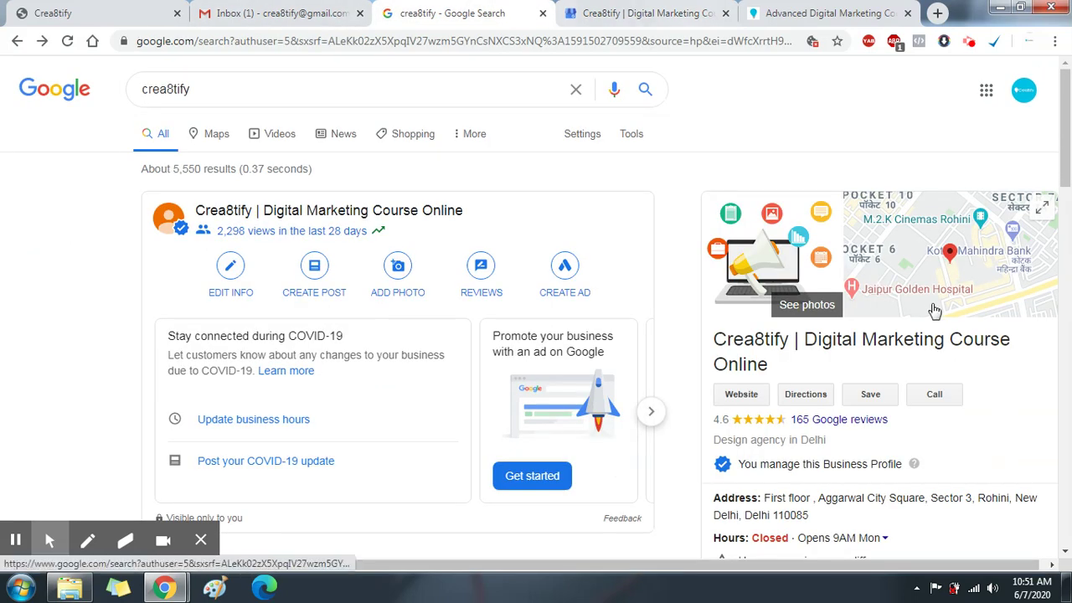
Step: Open the Crea8tify listing in Google Maps from a duplicated search results tab
middle_click(933, 307)
click(661, 12)
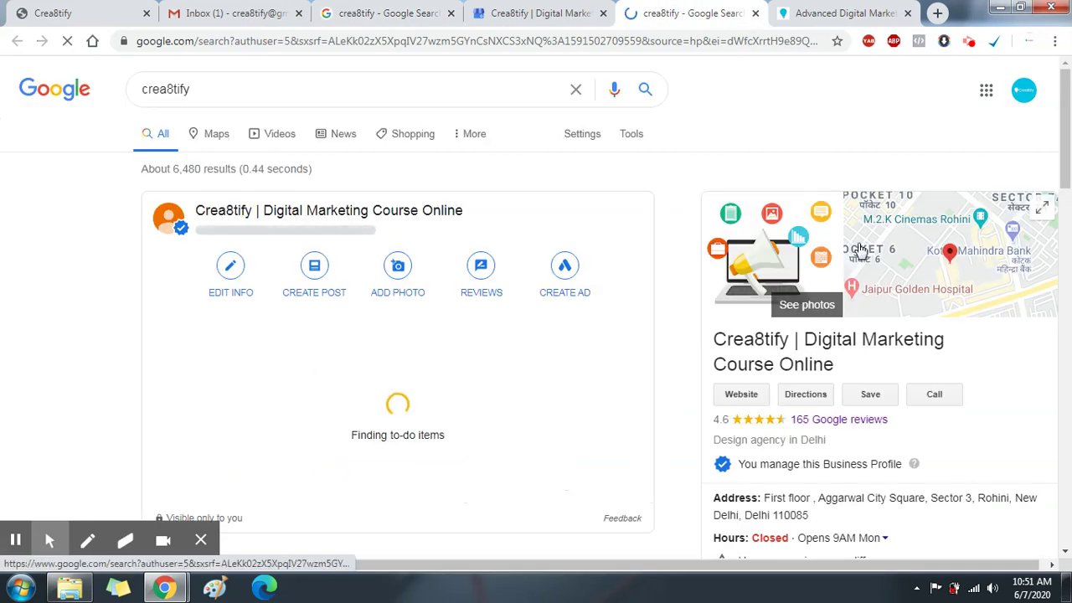
click(861, 254)
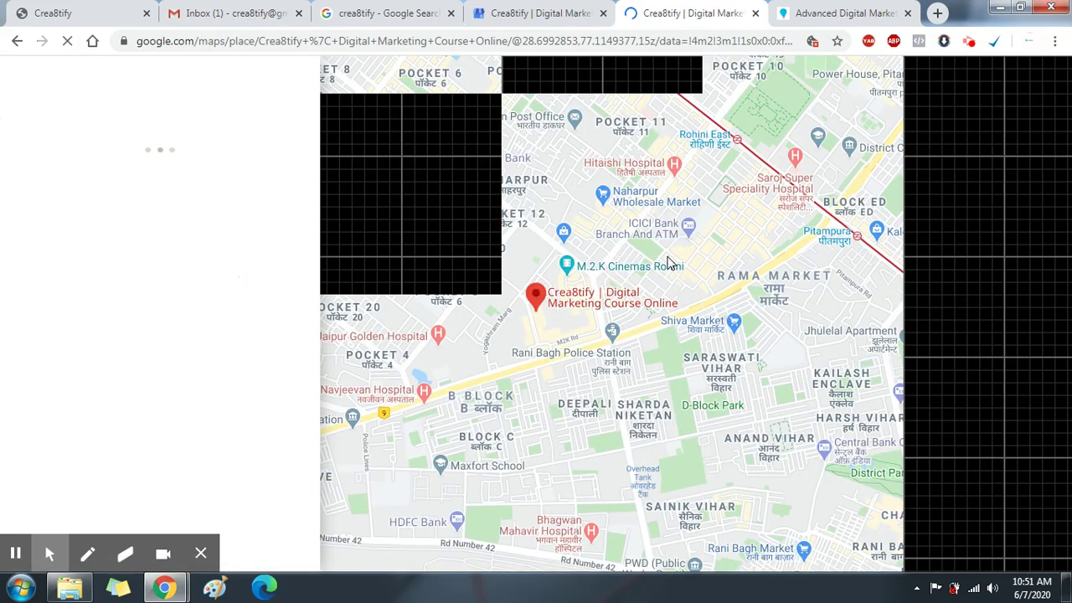
Step: Scroll through the Crea8tify place details (address, phone, hours), then return to Insights
scroll(229, 226, down, 1)
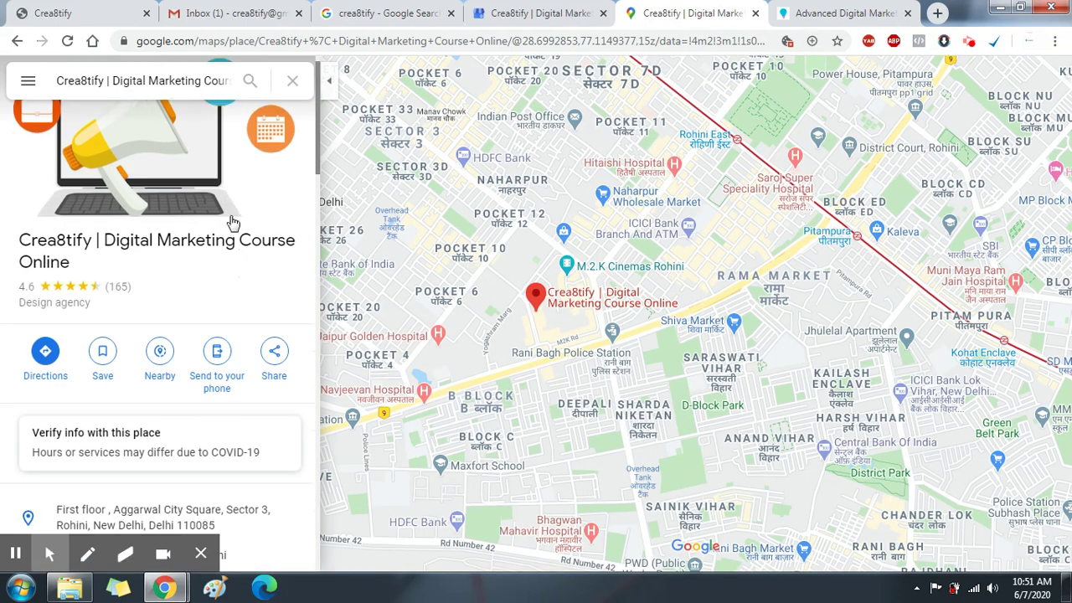
scroll(232, 224, down, 2)
scroll(232, 226, down, 4)
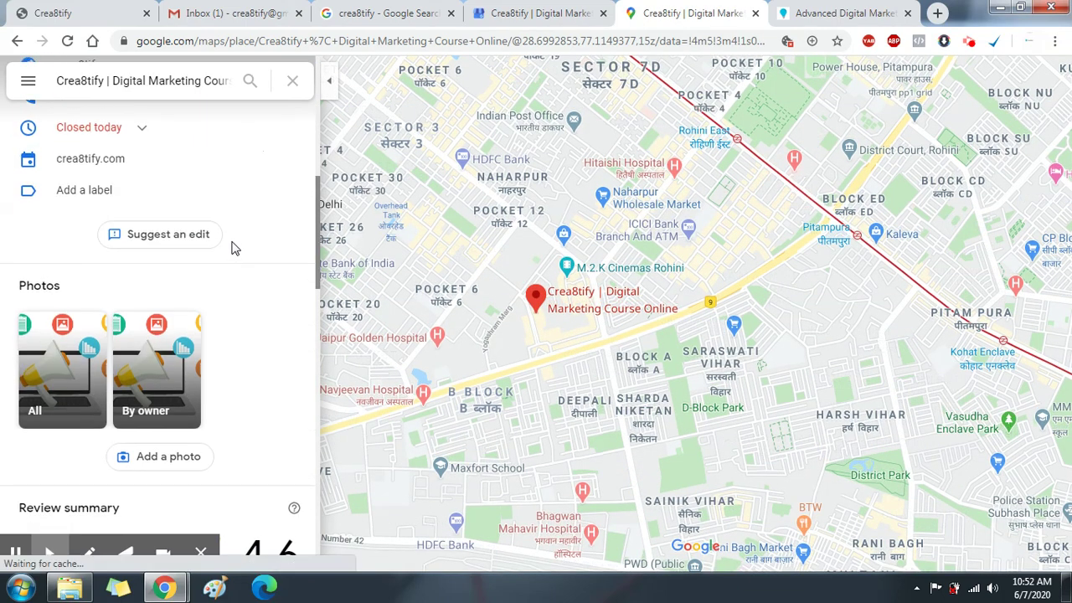
scroll(234, 244, down, 4)
scroll(233, 245, up, 5)
scroll(232, 247, up, 3)
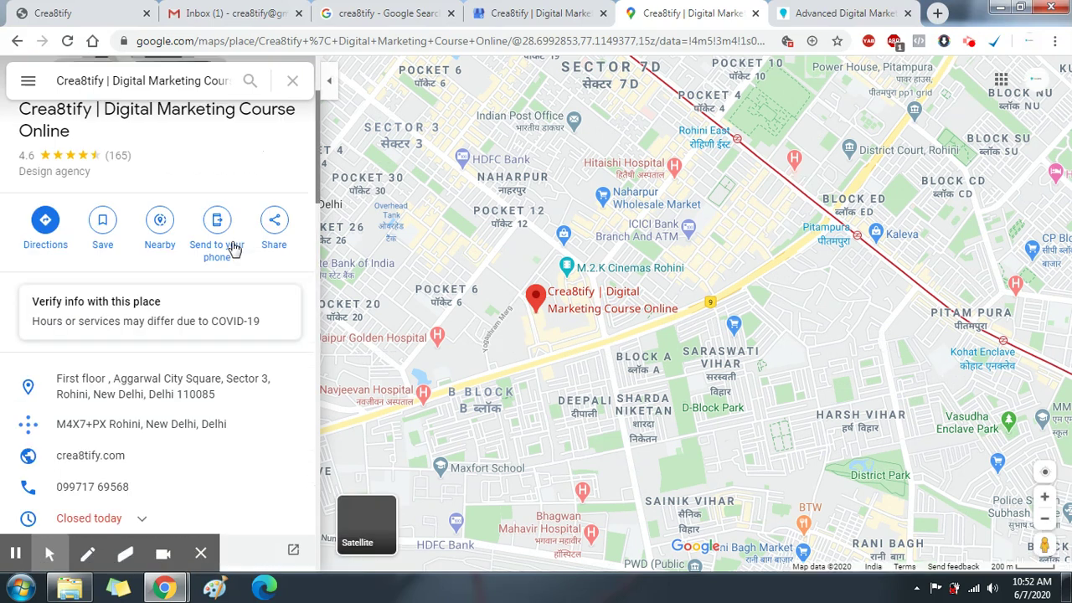
scroll(233, 246, up, 2)
click(543, 8)
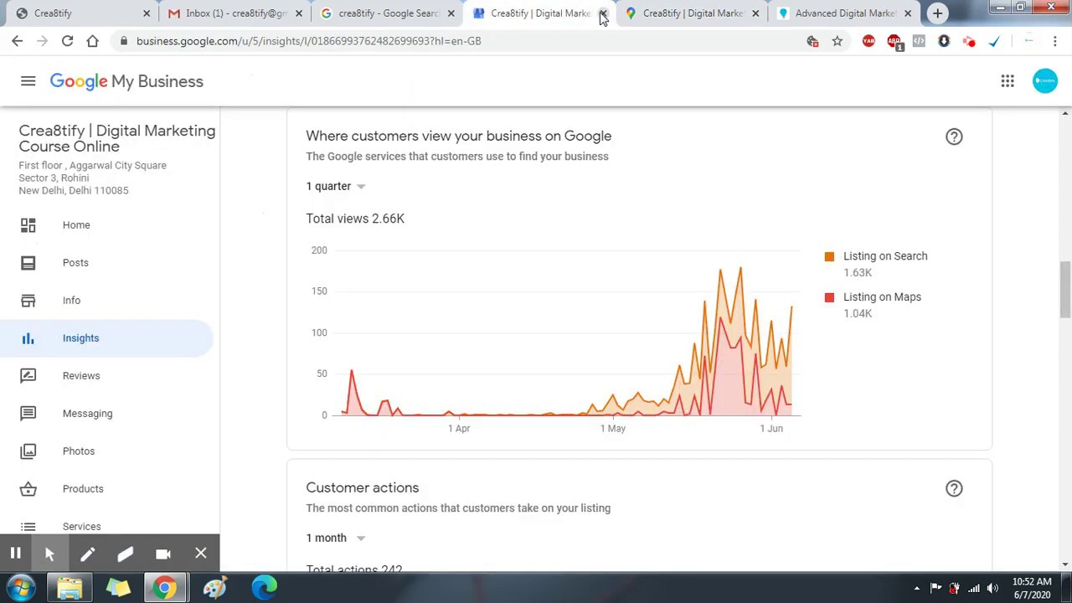
click(362, 8)
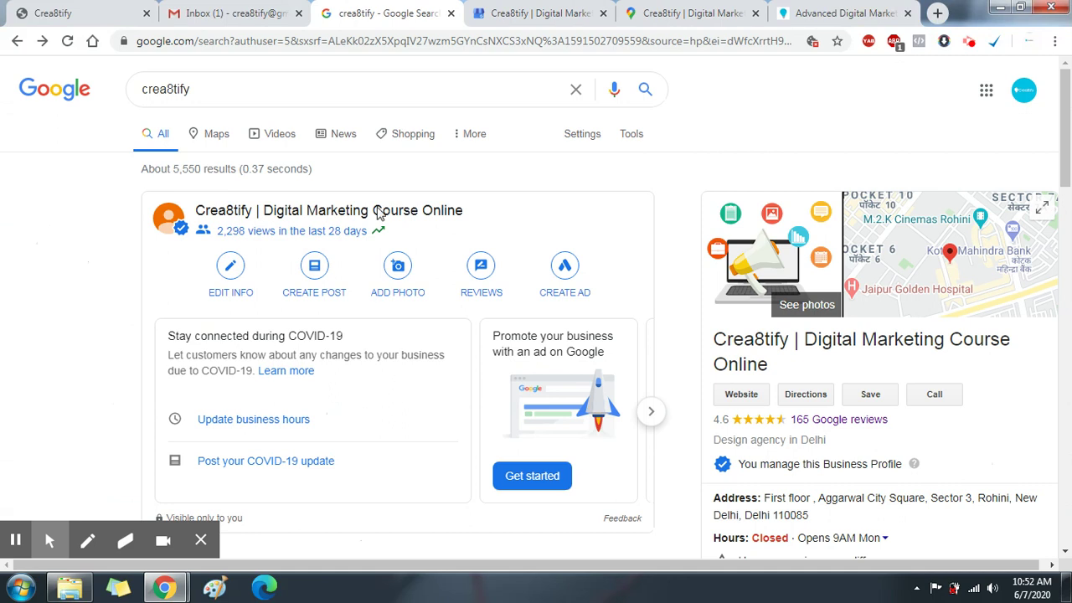
click(536, 8)
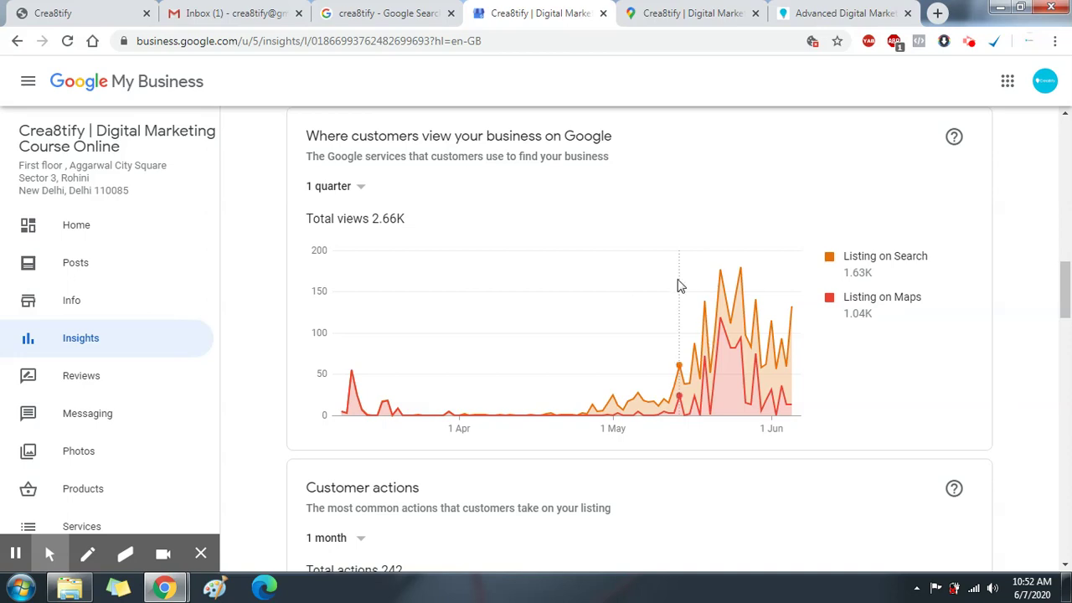
Step: Scroll down to the Customer actions chart showing 242 total actions, 198 website visits
mouse_move(679, 285)
scroll(797, 433, down, 2)
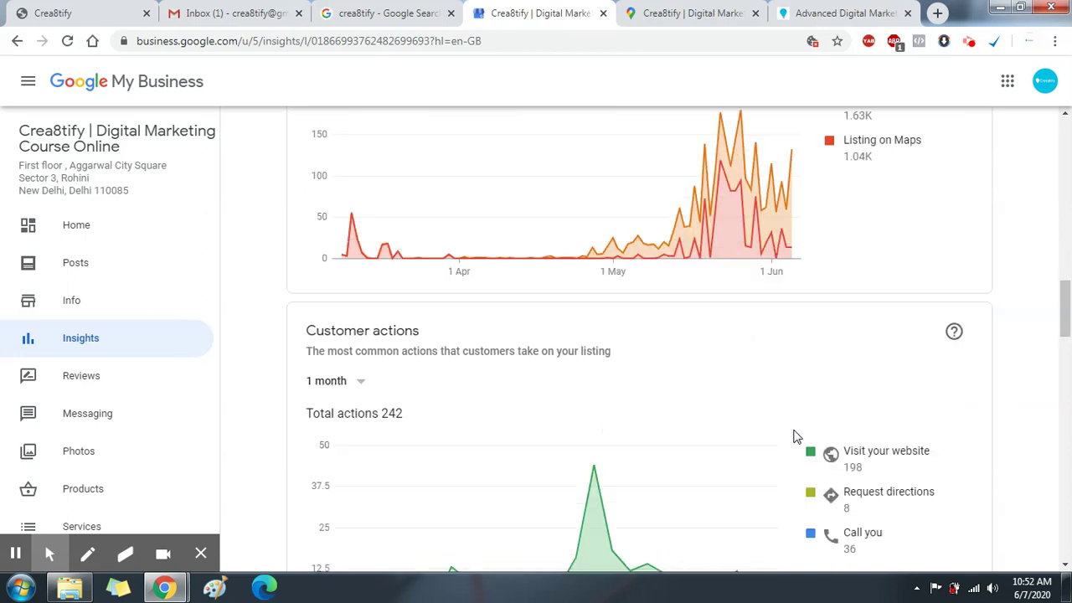
scroll(797, 433, down, 1)
scroll(796, 434, down, 2)
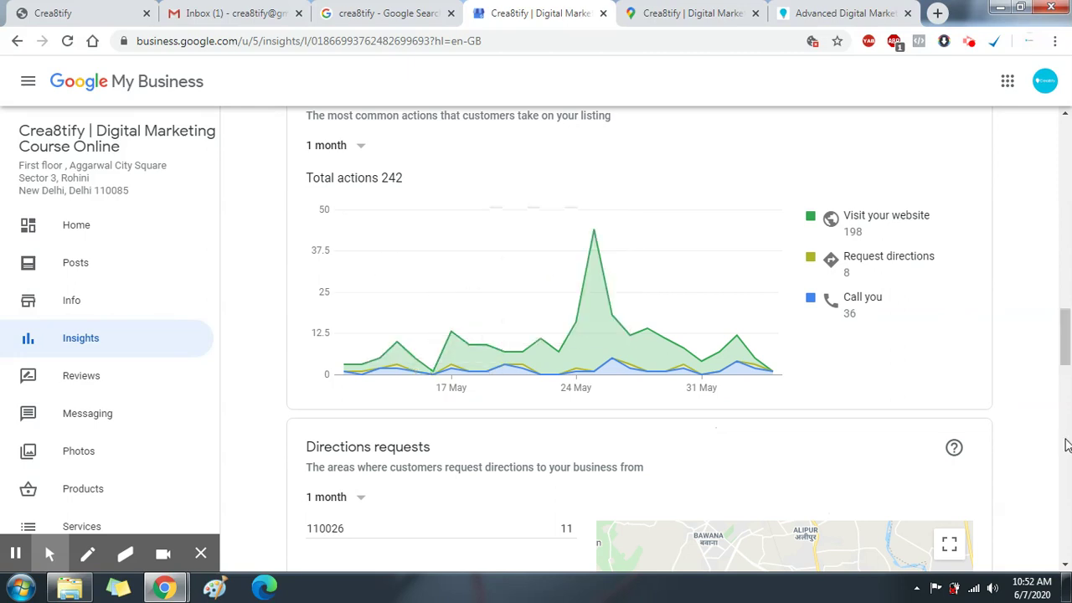
drag(1064, 335, 1063, 318)
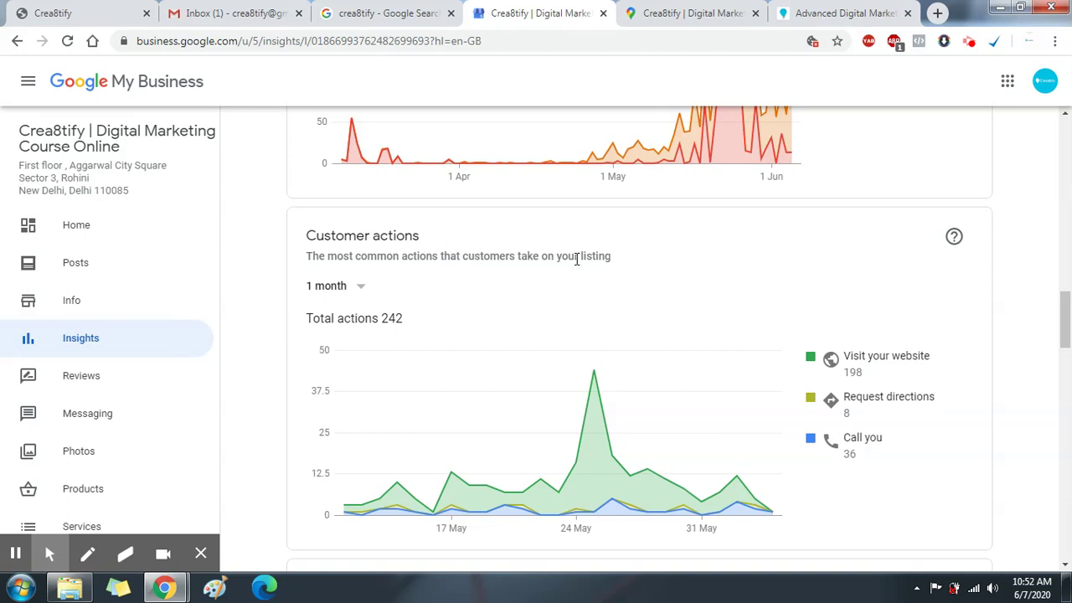
Step: Compare the customer actions against the crea8tify Google Search listing, ending on the search tab
click(385, 10)
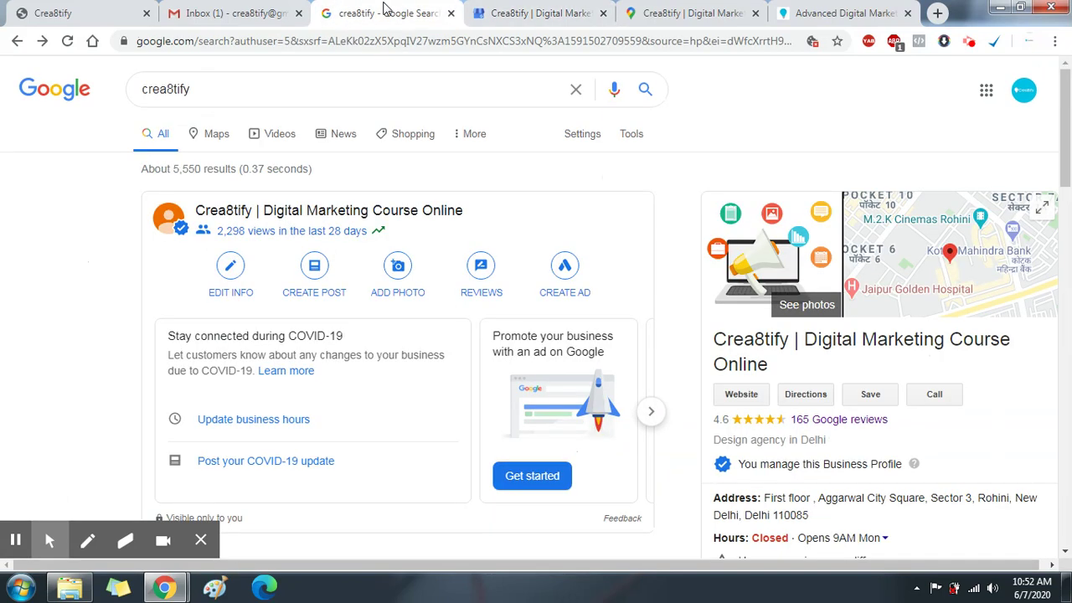
click(533, 9)
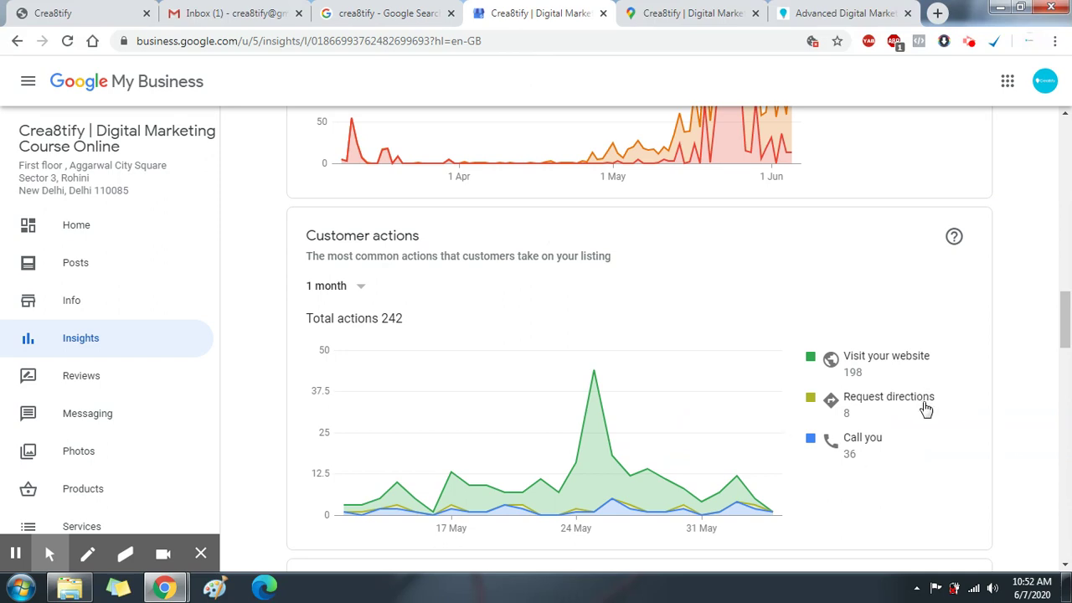
click(409, 11)
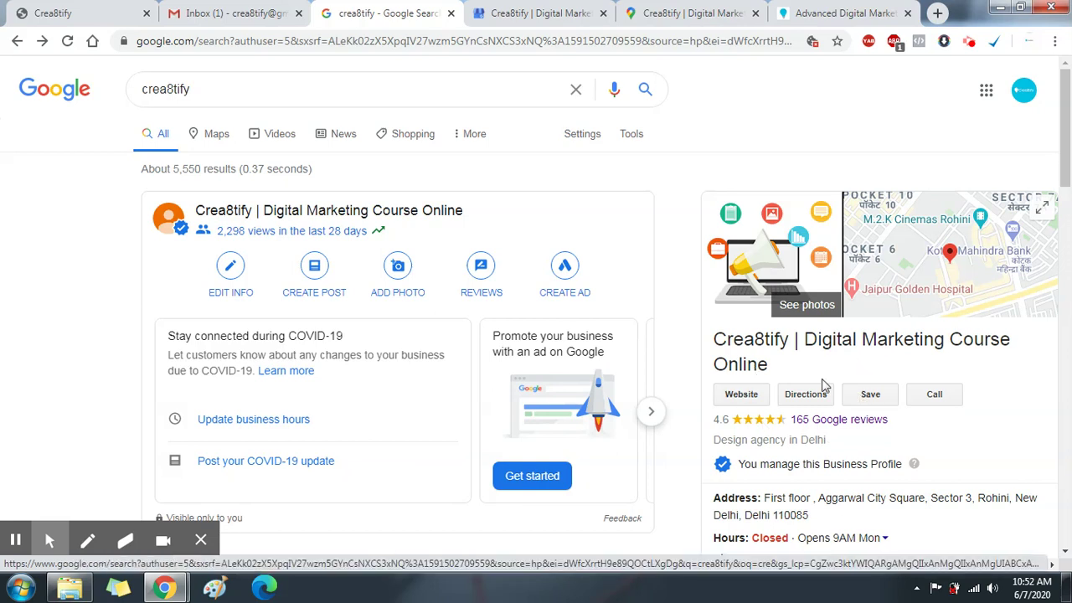
click(537, 14)
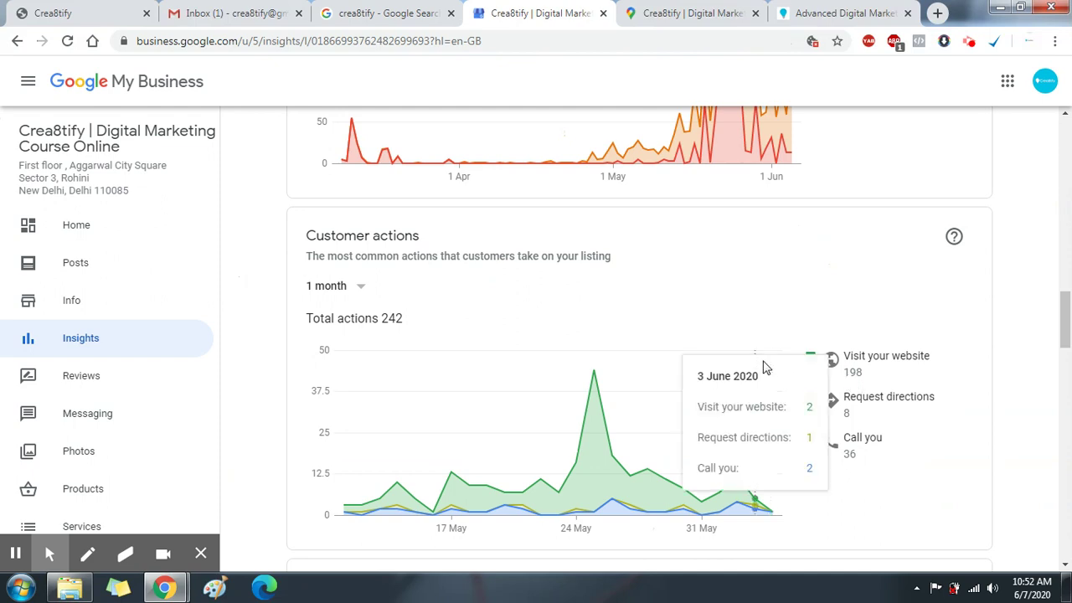
click(419, 13)
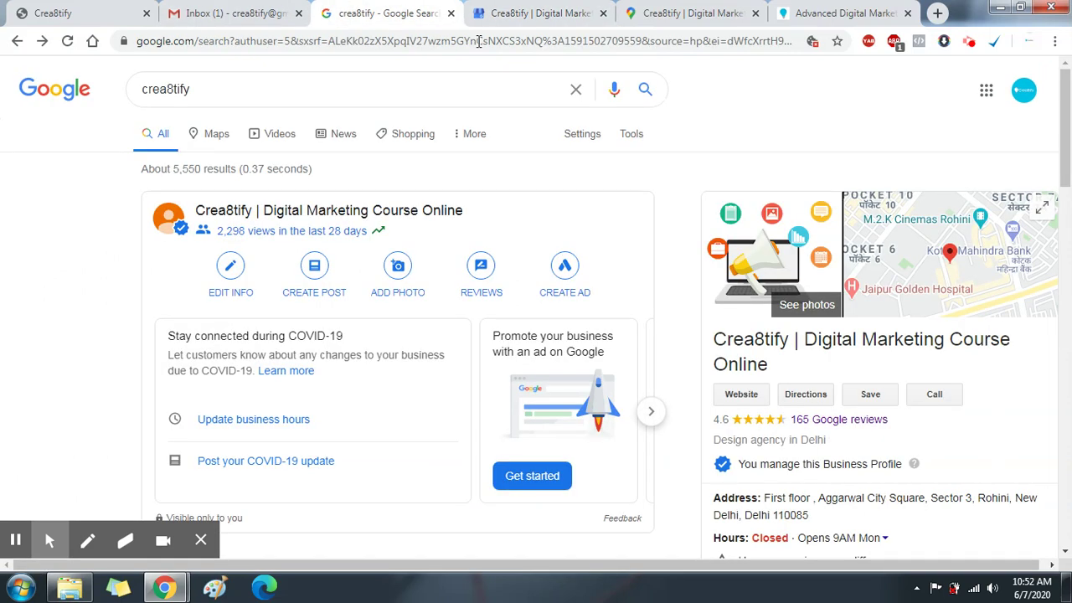
Step: Open crea8tify.com from the listing in a new tab placed beside the search results
click(737, 404)
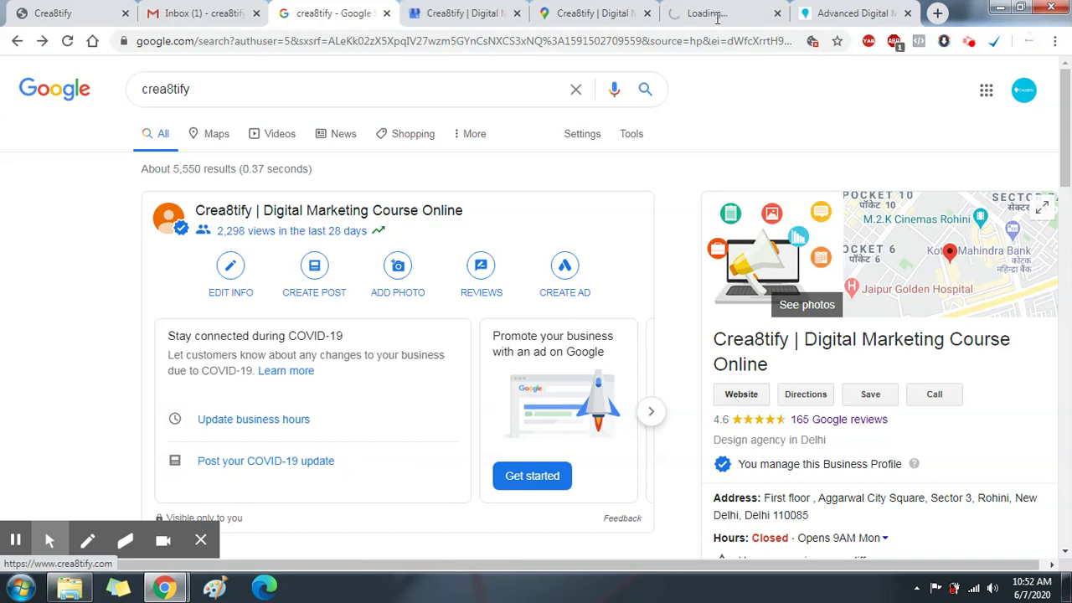
click(740, 10)
drag(741, 7, 513, 12)
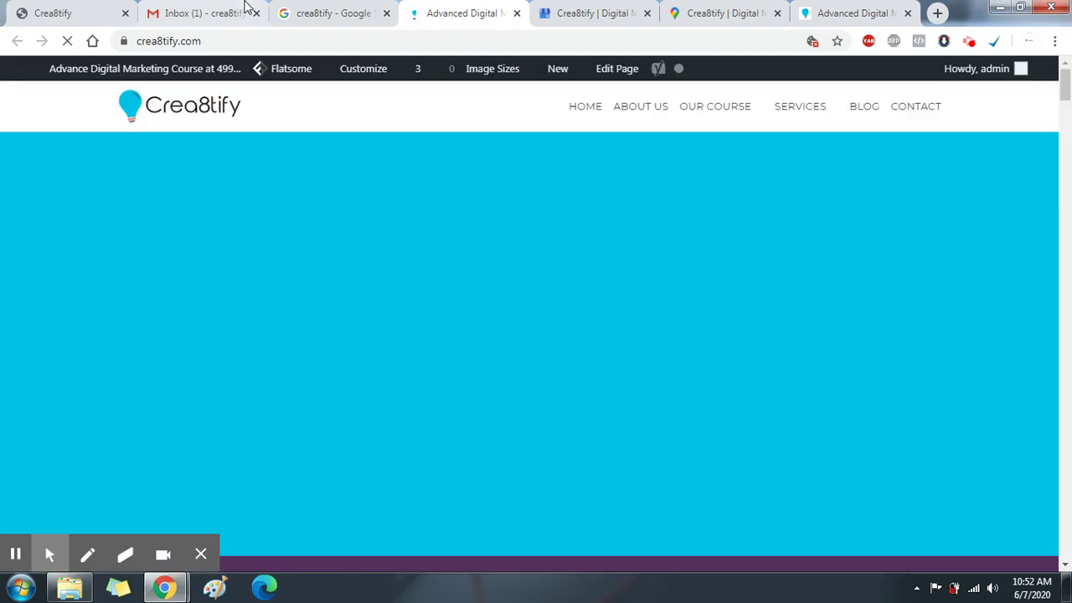
Step: Try Directions, go back, open the Crea8tify place in Google Maps, then return to Insights
click(350, 6)
click(806, 394)
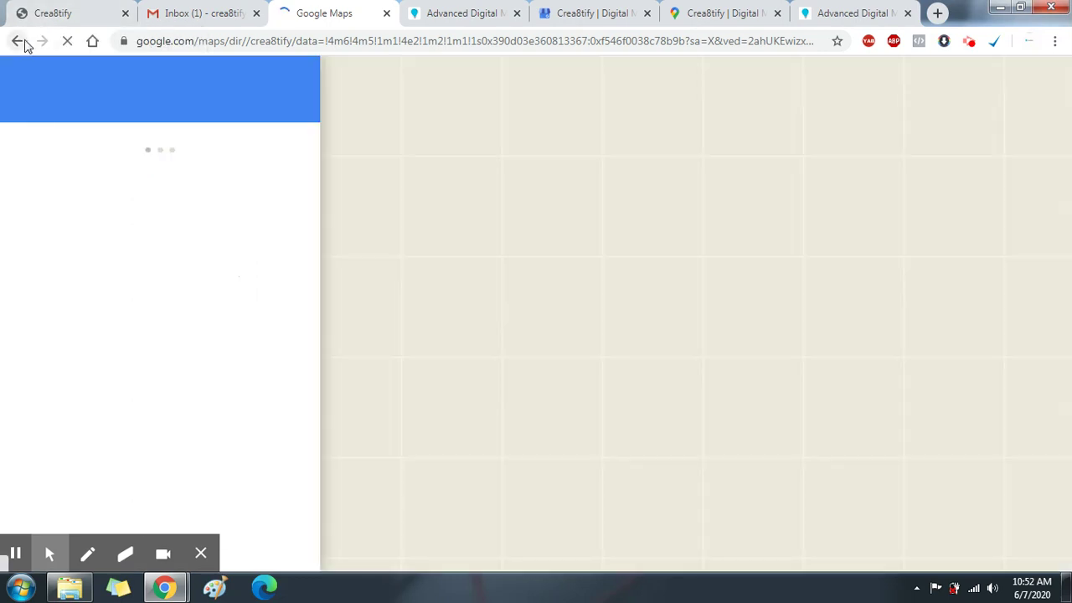
click(18, 41)
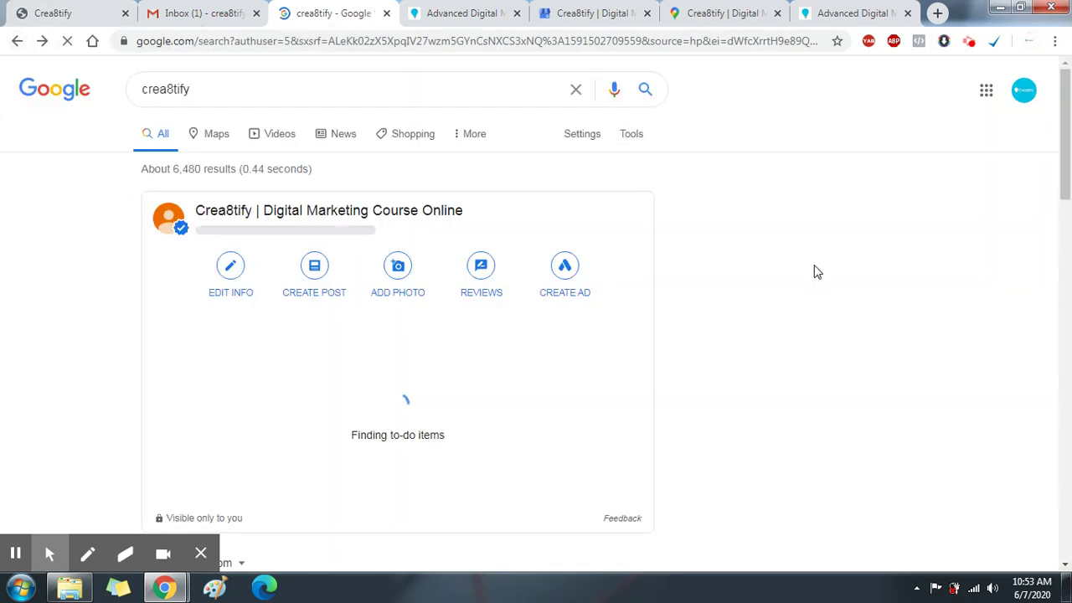
click(923, 231)
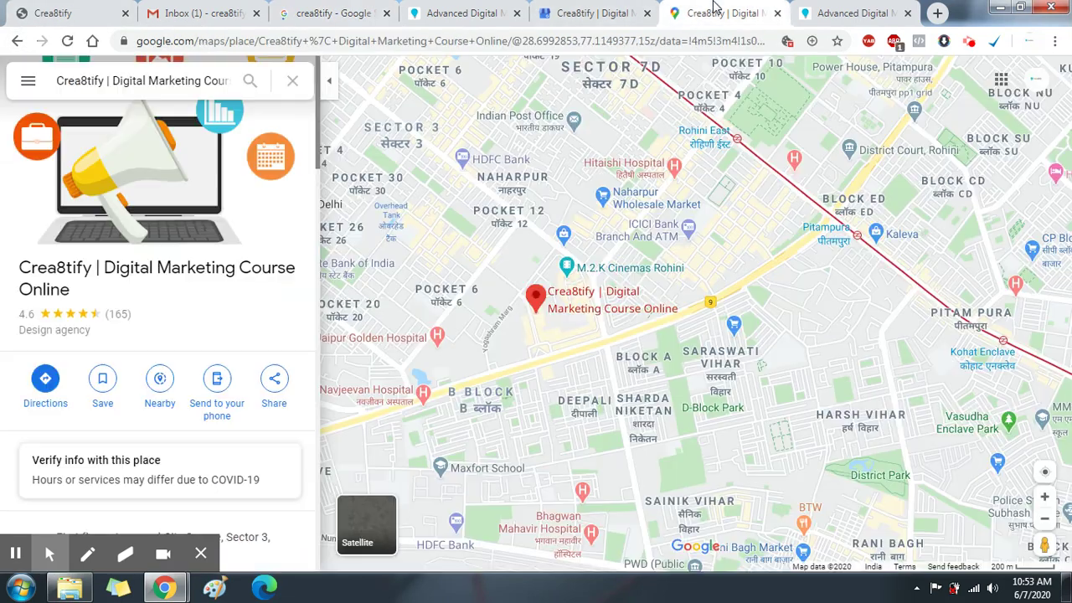
click(598, 13)
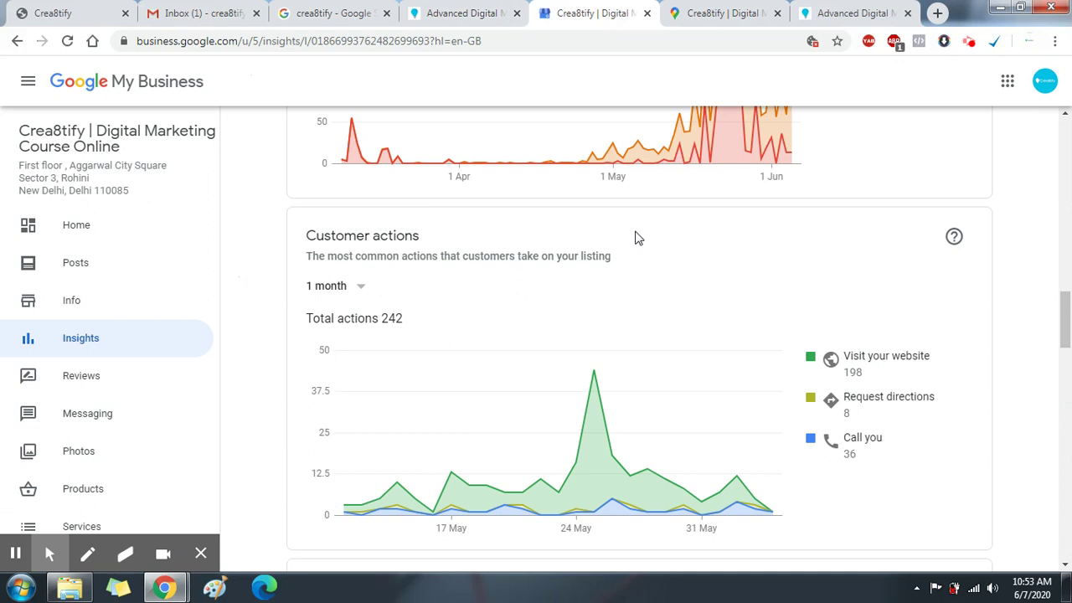
Step: Set the Customer actions chart to one quarter, showing 289 total actions
scroll(636, 244, down, 1)
scroll(408, 286, down, 1)
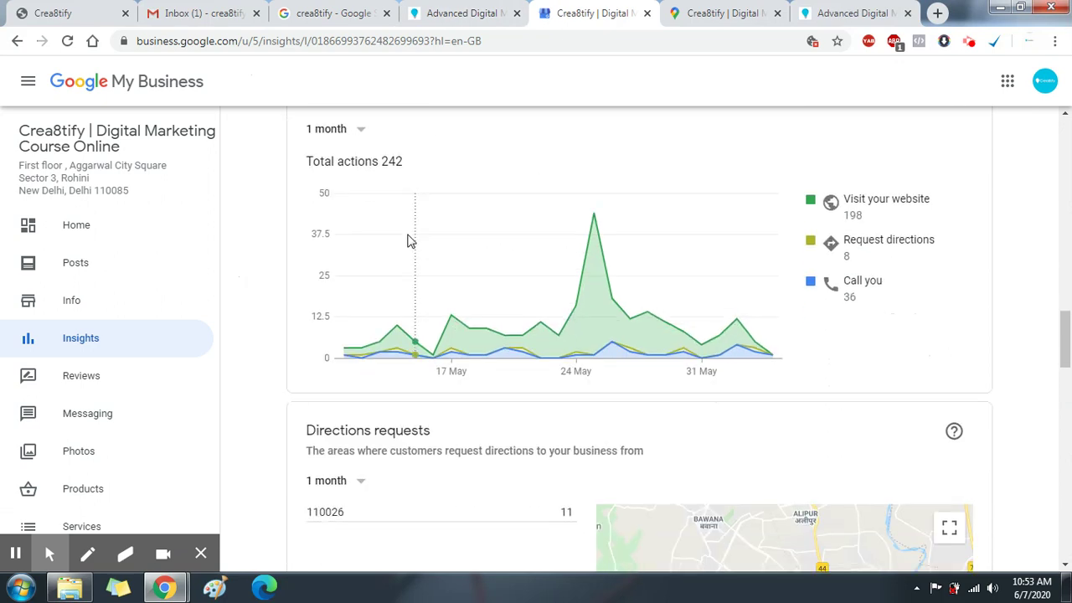
click(388, 170)
scroll(419, 177, up, 2)
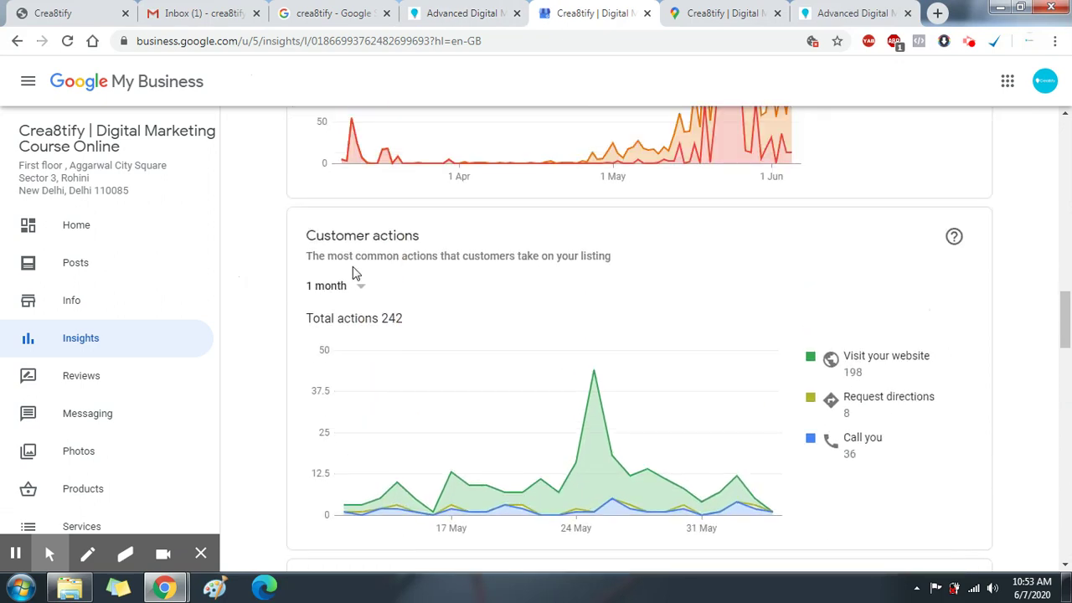
click(358, 283)
click(328, 317)
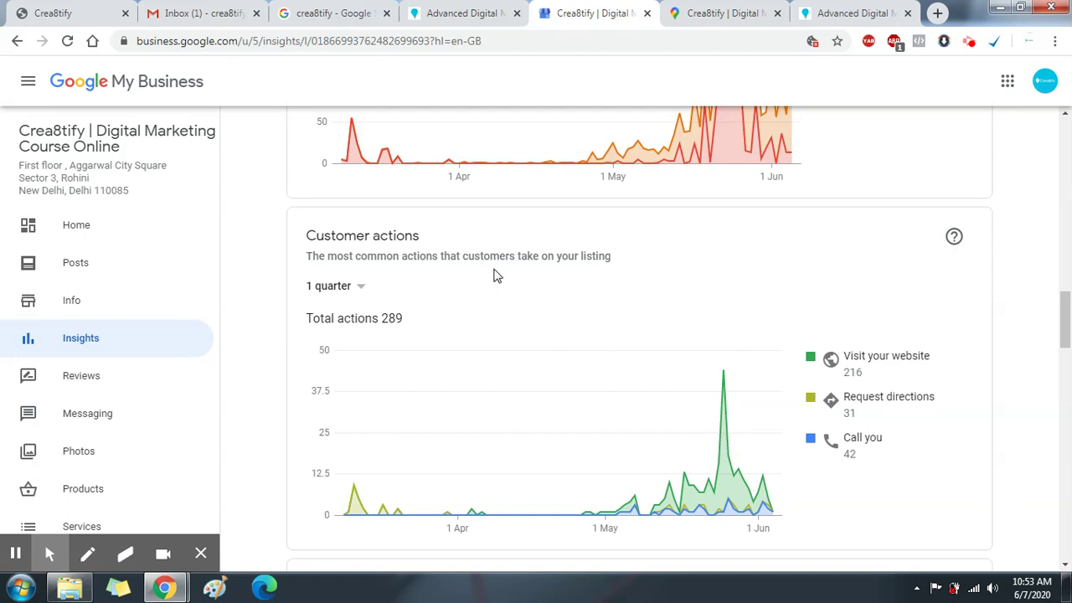
Step: Scroll down to the Directions requests card, showing area 110026 with 11 requests
scroll(494, 275, down, 1)
scroll(859, 342, down, 2)
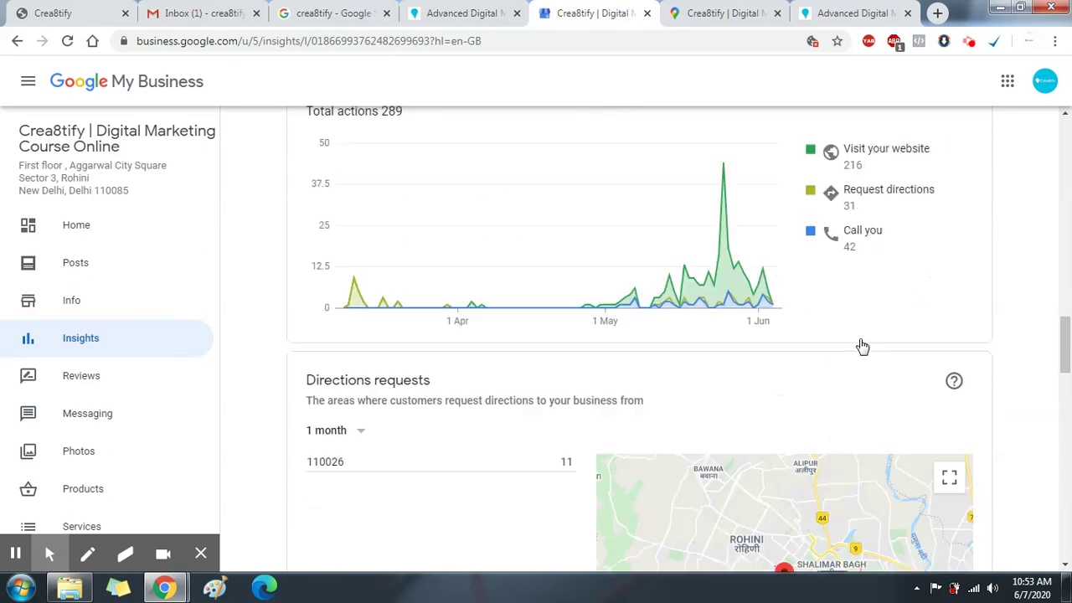
scroll(862, 342, down, 1)
scroll(861, 340, down, 1)
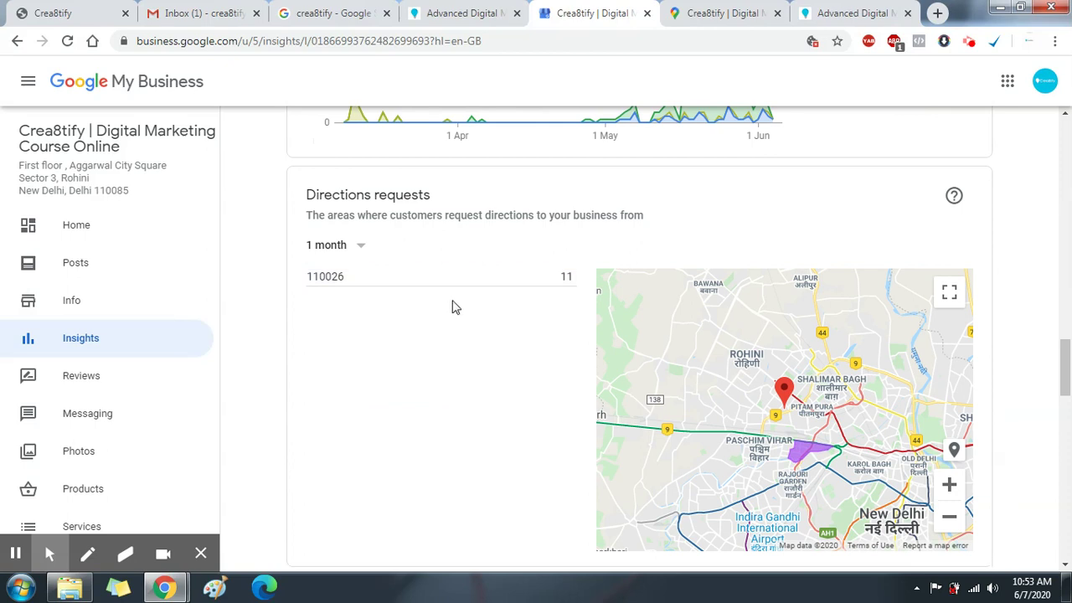
Step: Set the Directions requests period to 1 quarter, listing five areas from 110026 to 110089
scroll(456, 306, down, 1)
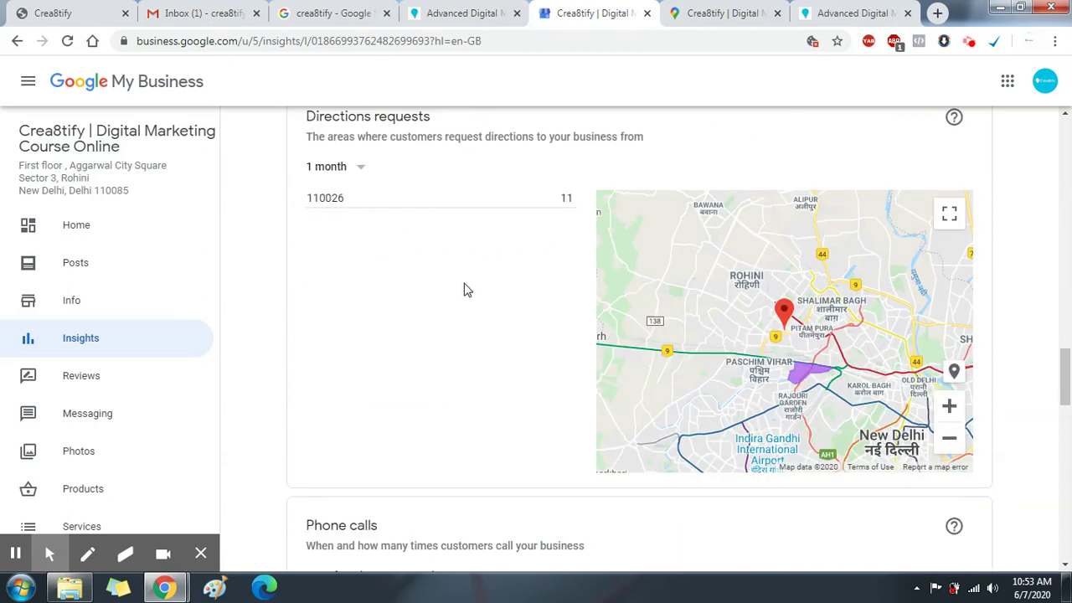
click(343, 177)
click(343, 198)
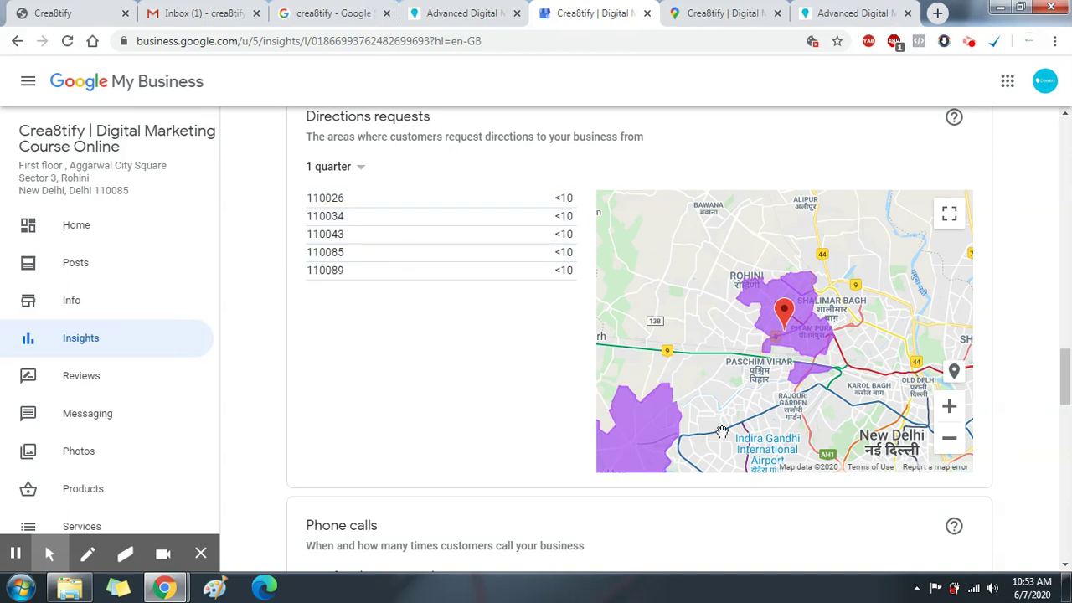
Step: Scroll to the Phone calls chart and compare it with the live Google search listing
scroll(560, 316, down, 2)
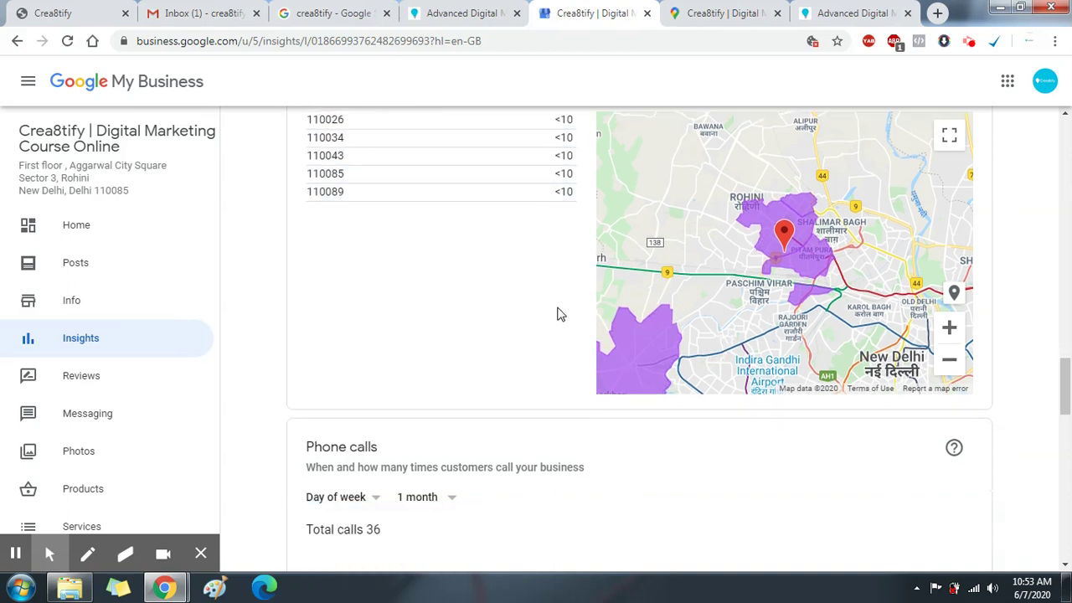
scroll(558, 310, down, 3)
scroll(558, 307, down, 3)
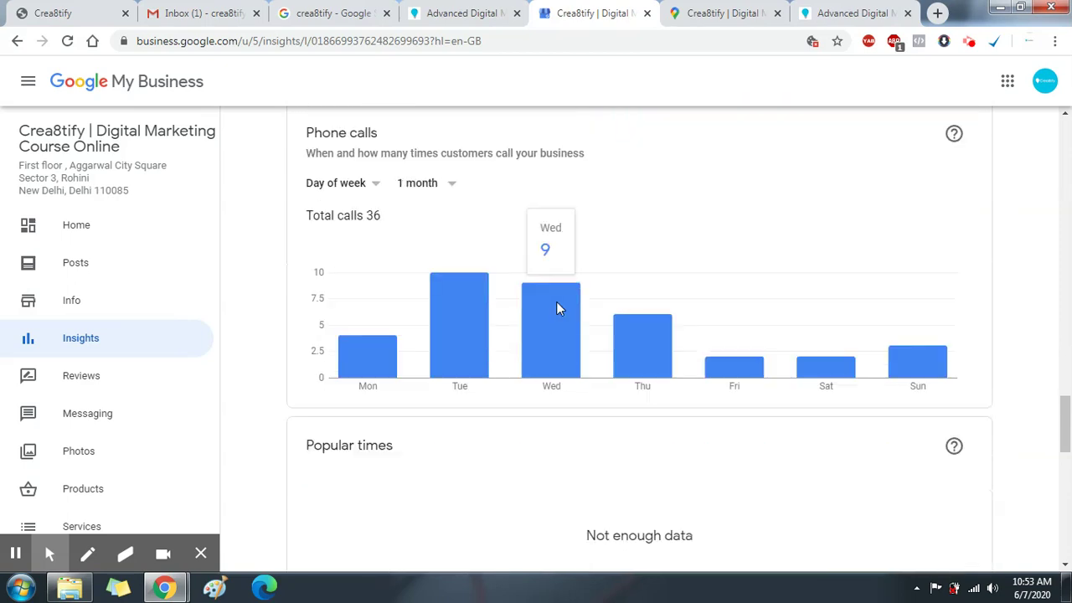
drag(378, 134, 306, 132)
click(388, 137)
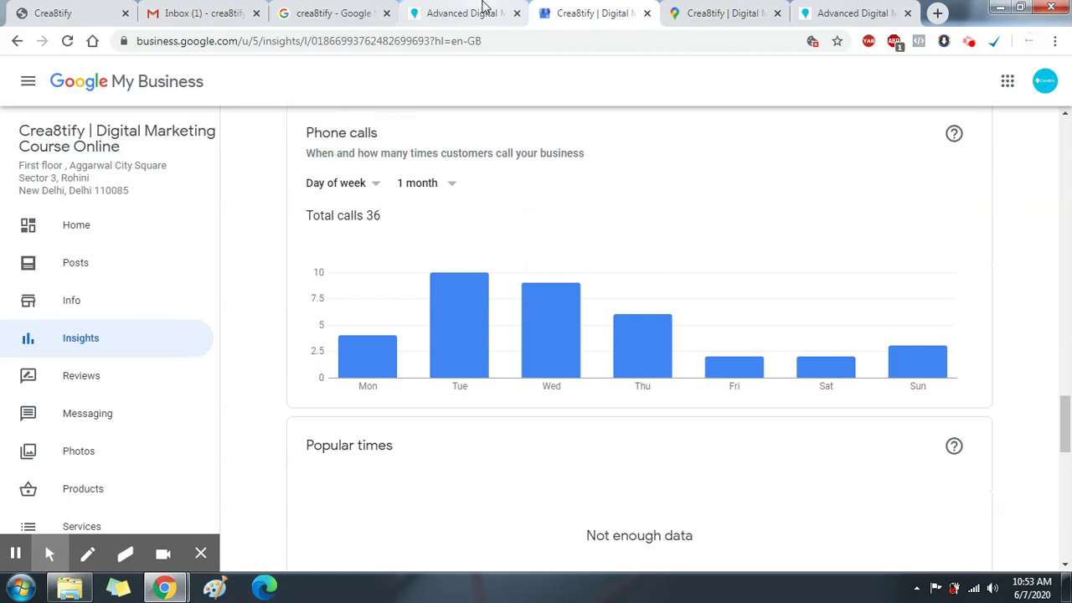
click(355, 10)
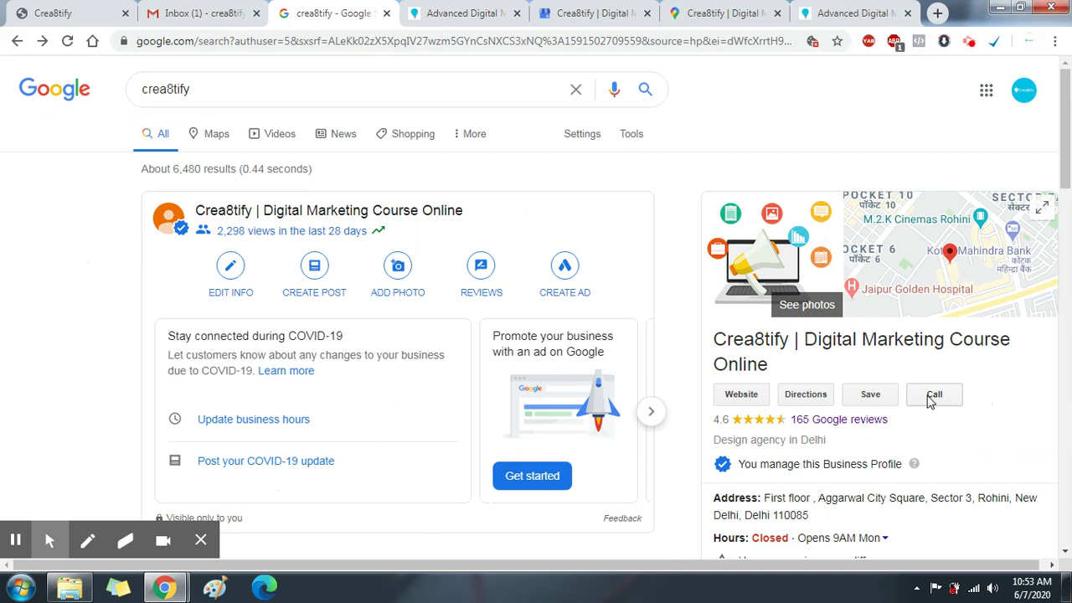
click(517, 10)
click(598, 10)
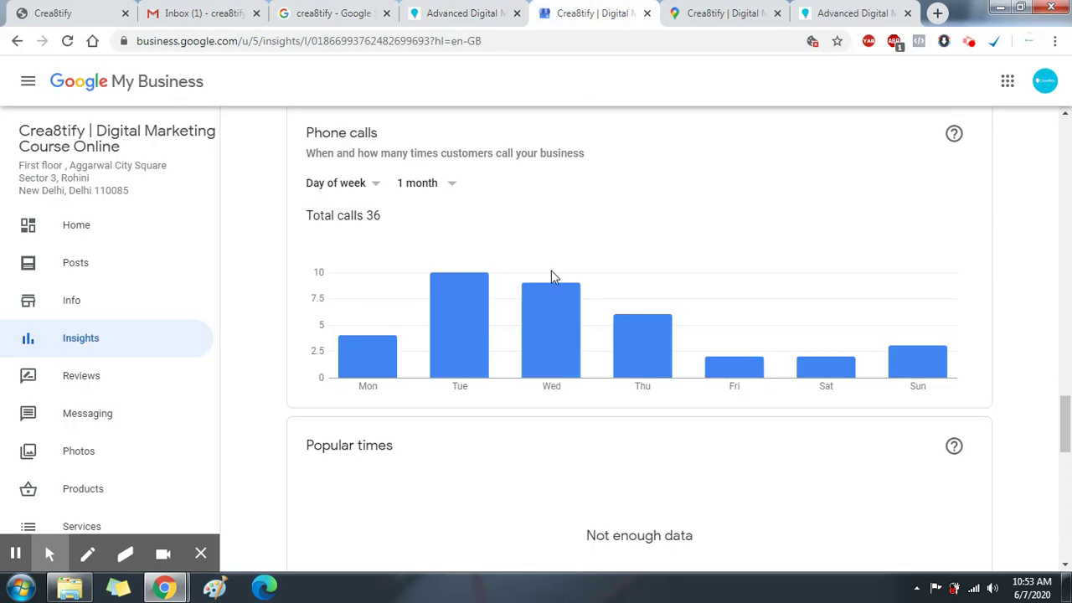
mouse_move(459, 325)
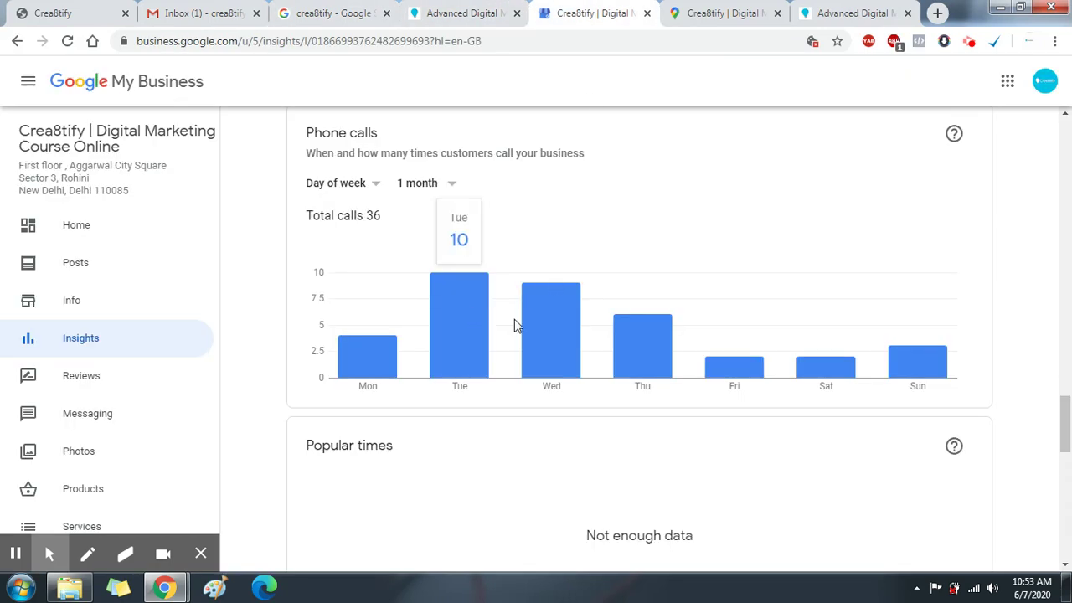
Step: Set Phone calls to 1 quarter (42 calls), keeping the Day of week breakdown
click(424, 184)
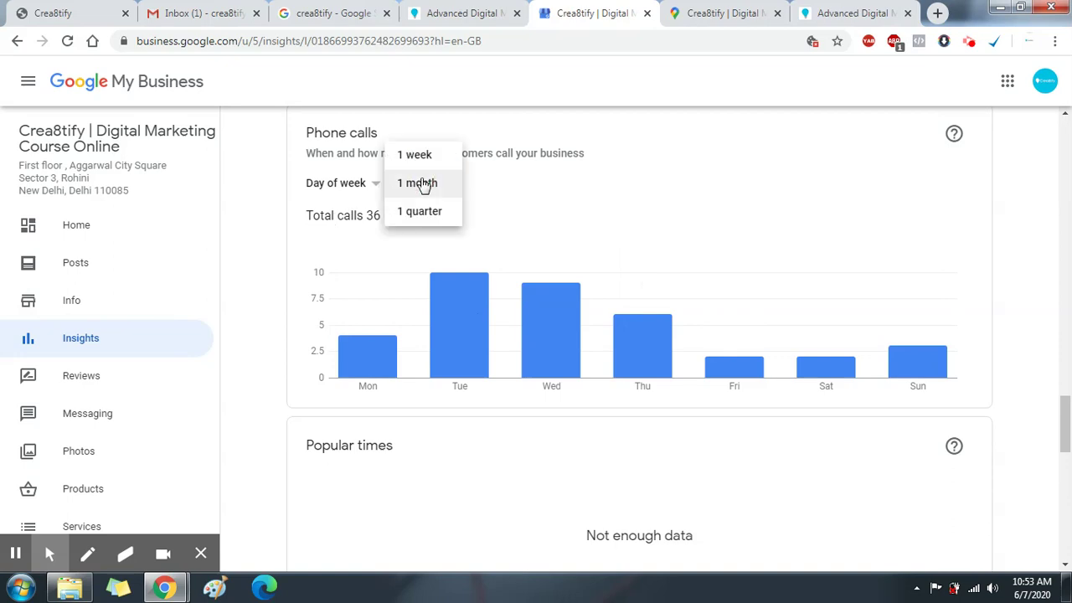
click(424, 211)
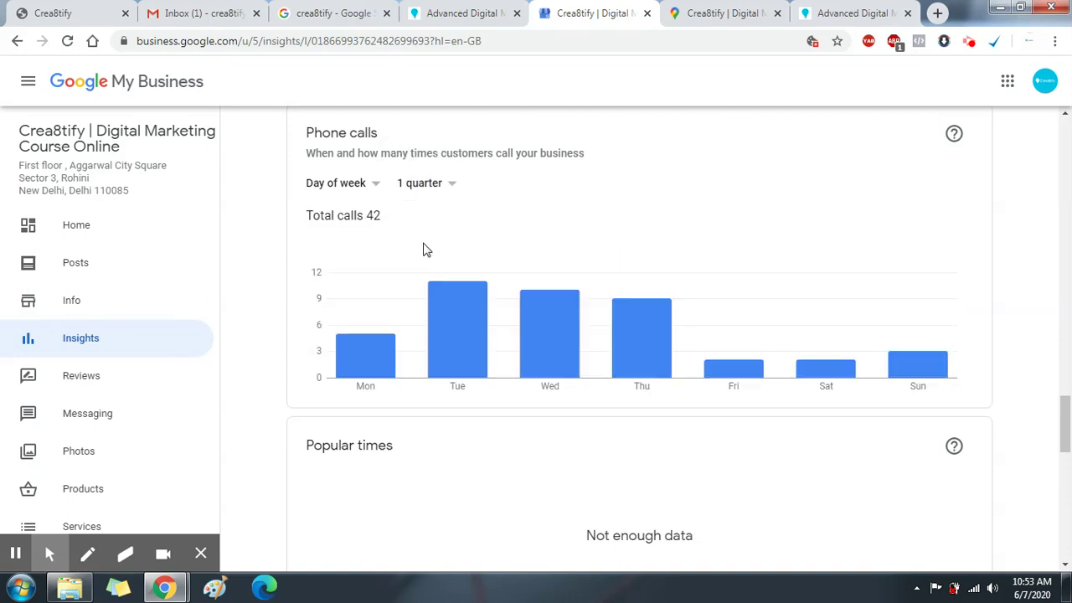
click(369, 187)
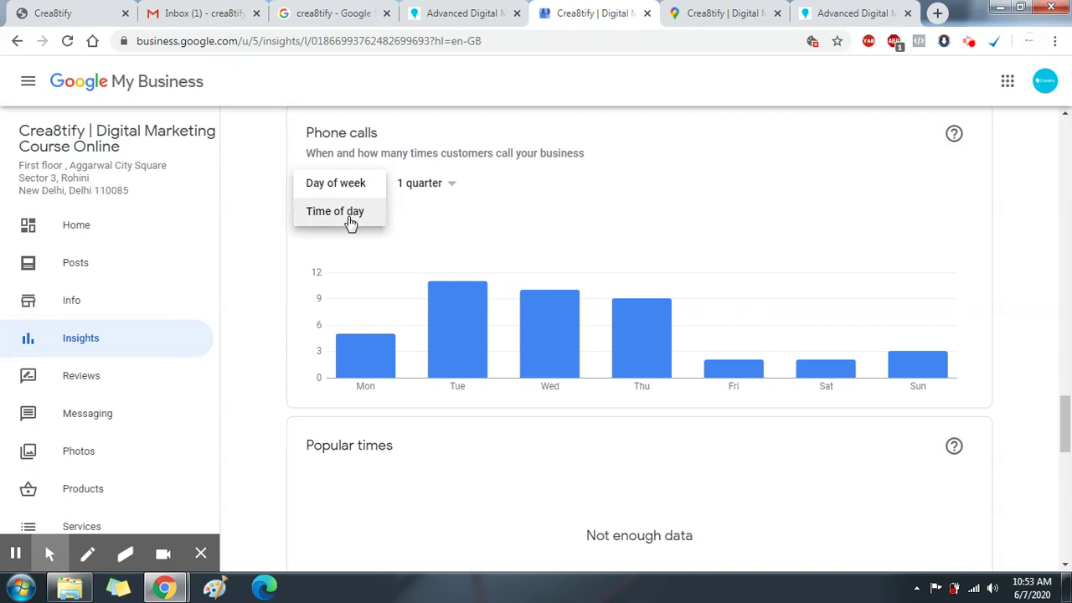
click(453, 222)
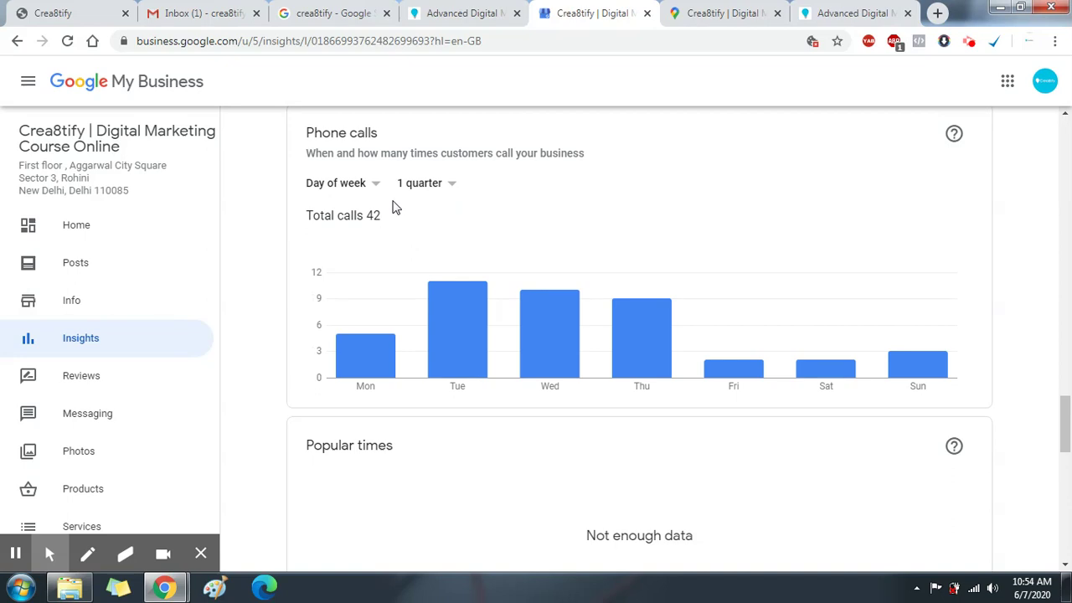
scroll(400, 216, down, 1)
scroll(403, 222, down, 2)
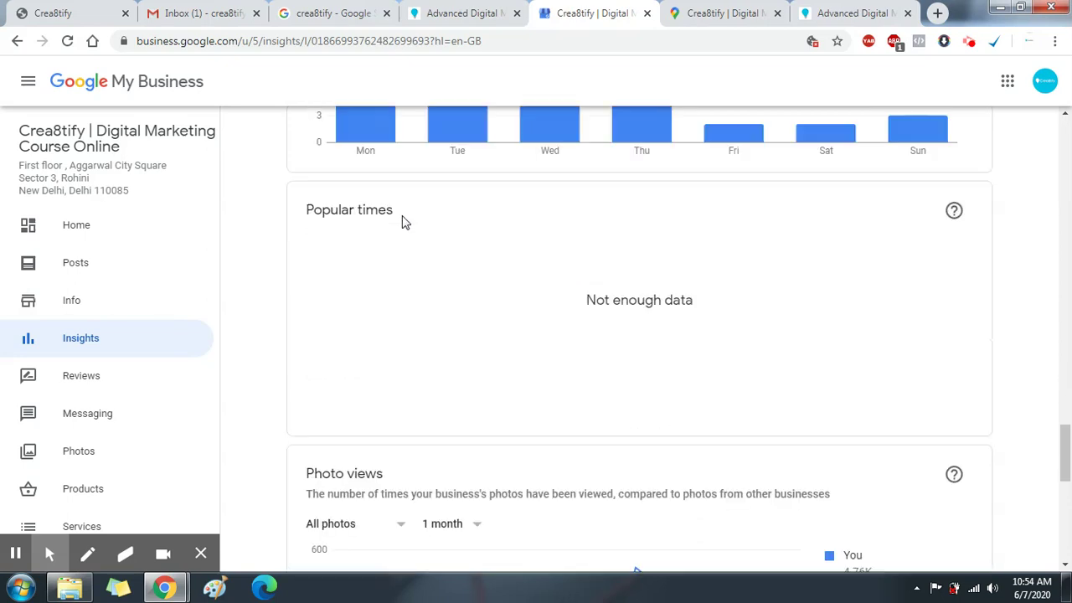
Step: Compare the Insights photo views chart with Crea8tify's live Google search listing
scroll(402, 222, down, 3)
scroll(402, 222, down, 1)
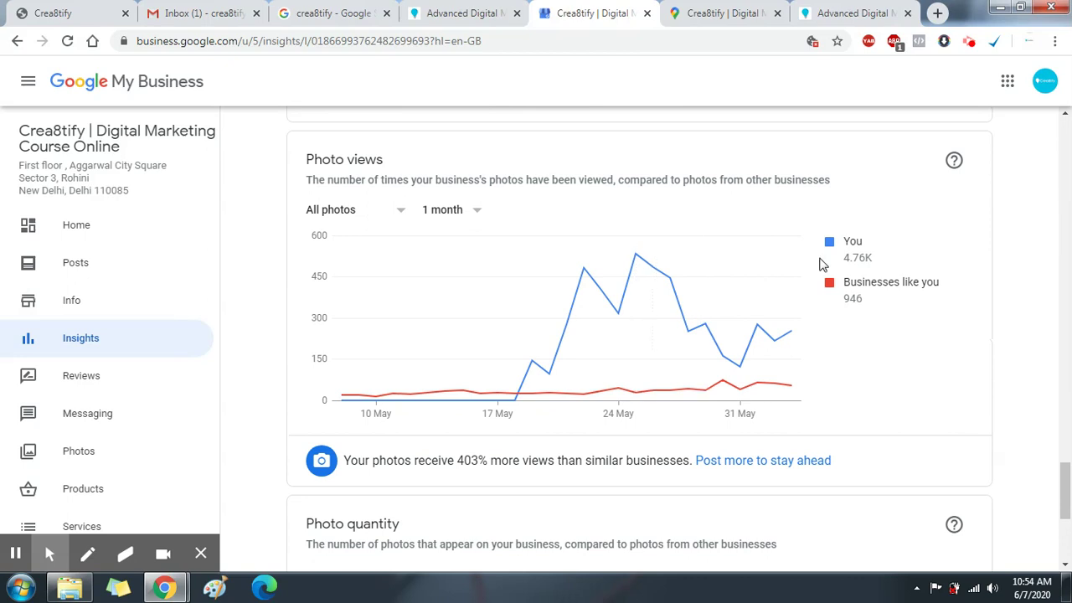
click(386, 8)
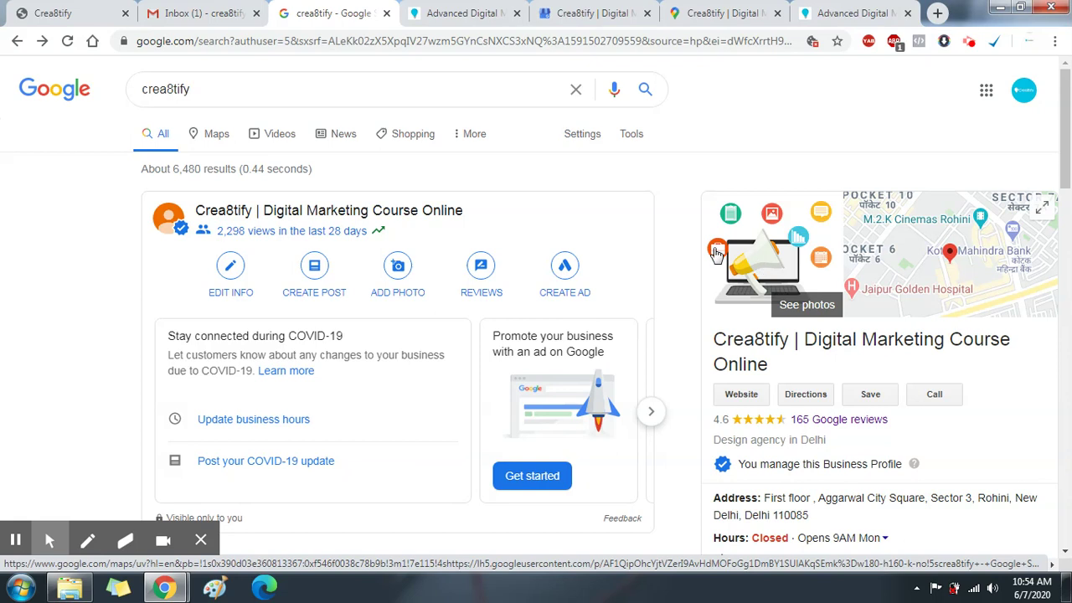
click(465, 13)
click(596, 7)
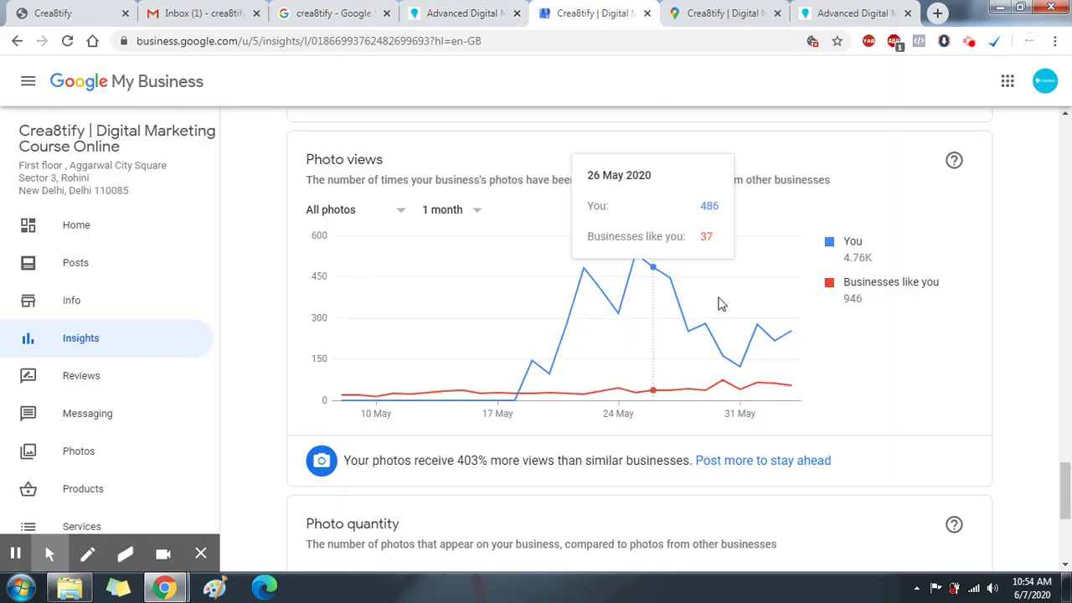
mouse_move(735, 335)
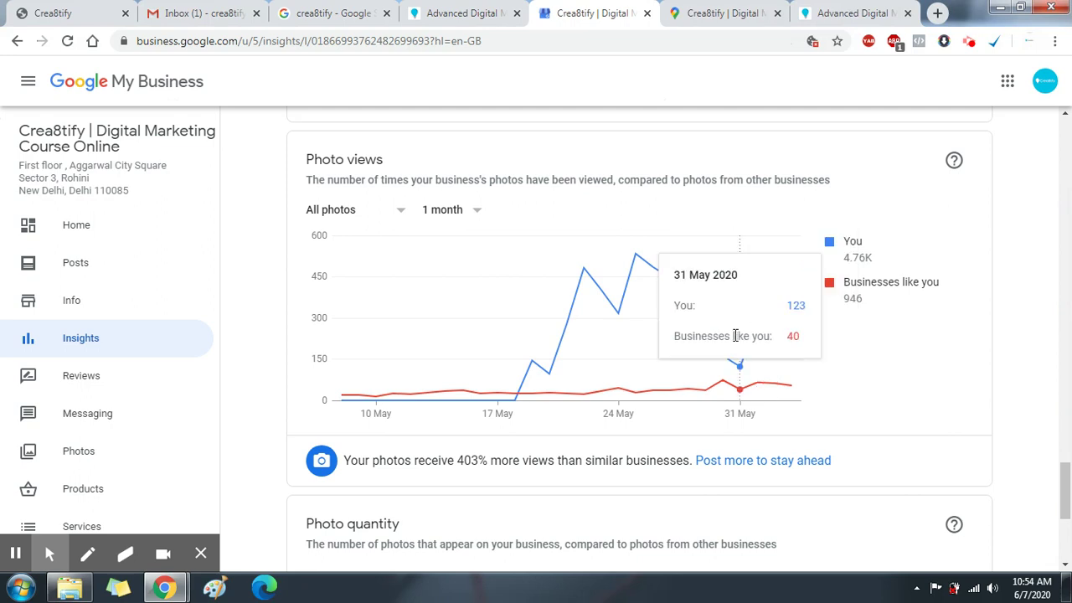
Step: Bring up the photo quantity chart: similar businesses average 9 owner and 2 customer photos
scroll(661, 281, down, 2)
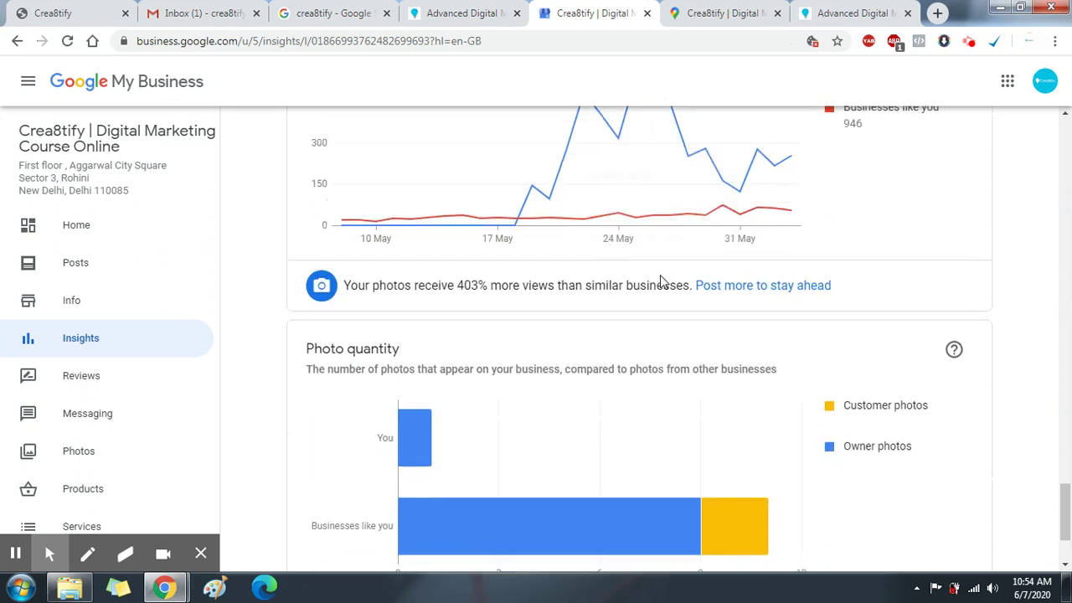
scroll(660, 281, down, 2)
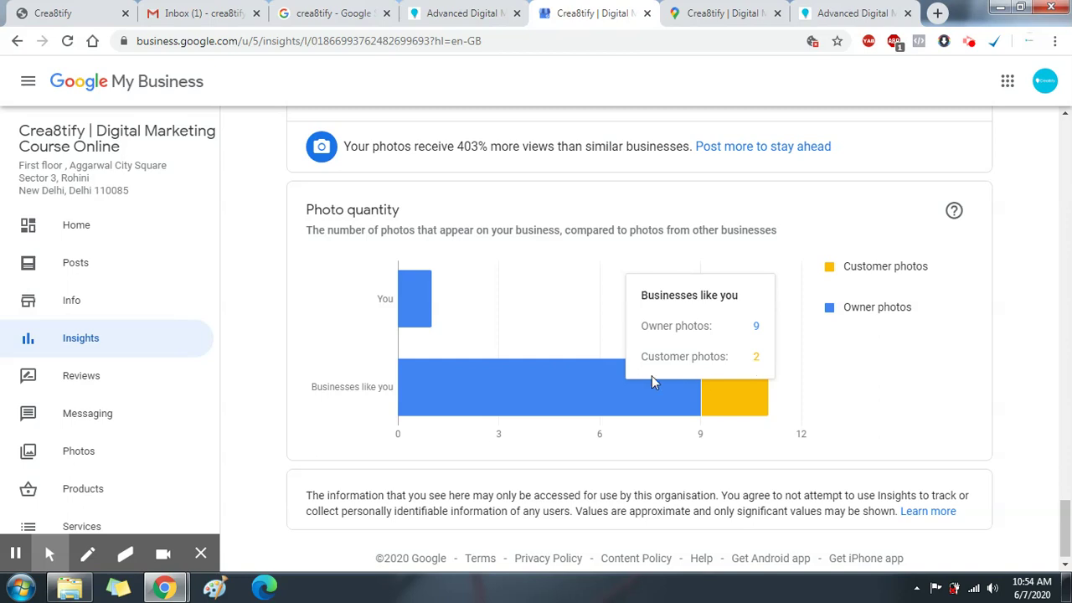
scroll(805, 444, down, 1)
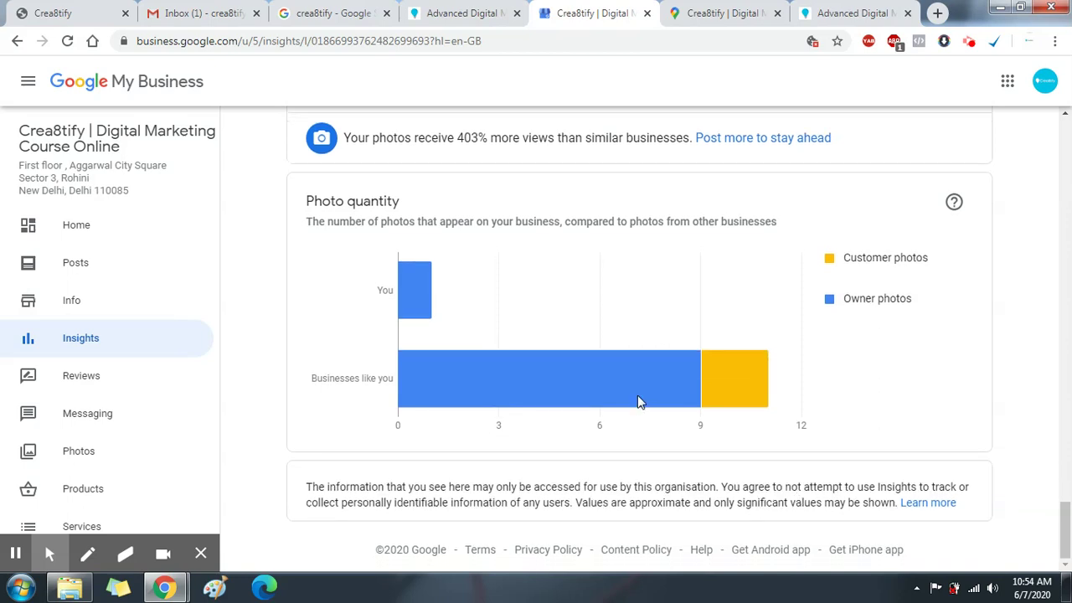
Step: Scroll back up to the 'Queries used to find your business' report
scroll(637, 395, up, 5)
scroll(636, 396, up, 5)
scroll(636, 392, up, 5)
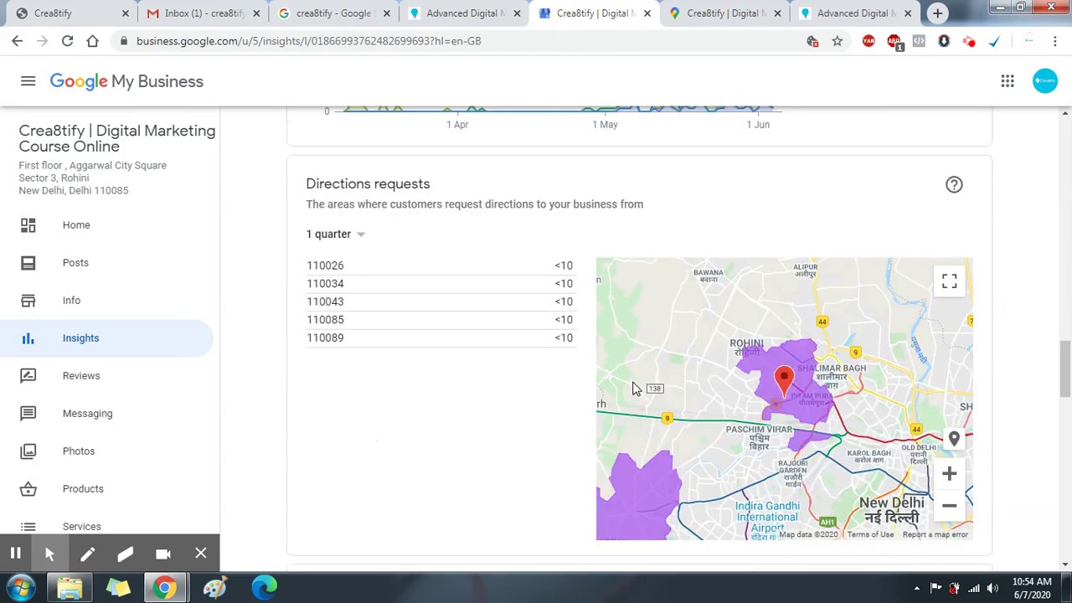
scroll(635, 389, up, 1)
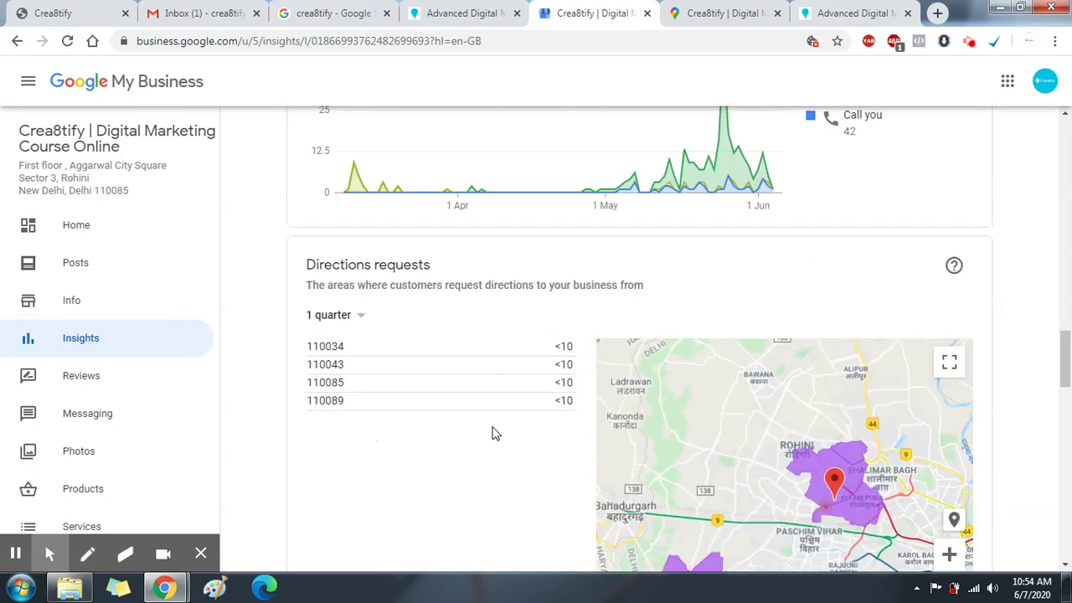
scroll(512, 414, up, 5)
scroll(520, 405, up, 5)
scroll(519, 407, up, 5)
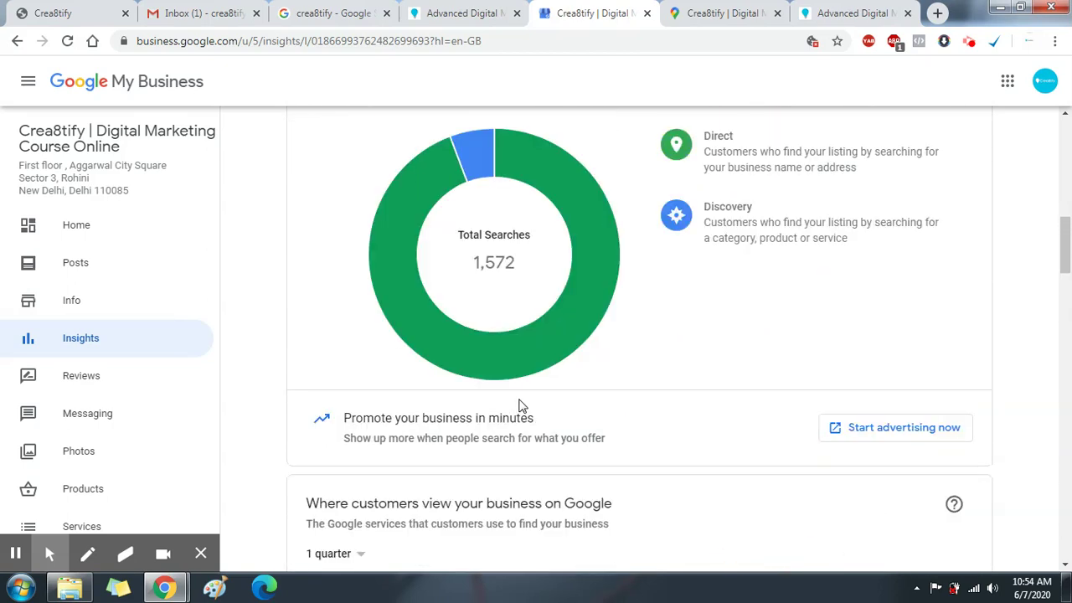
scroll(527, 385, up, 3)
scroll(569, 402, up, 3)
scroll(636, 258, up, 4)
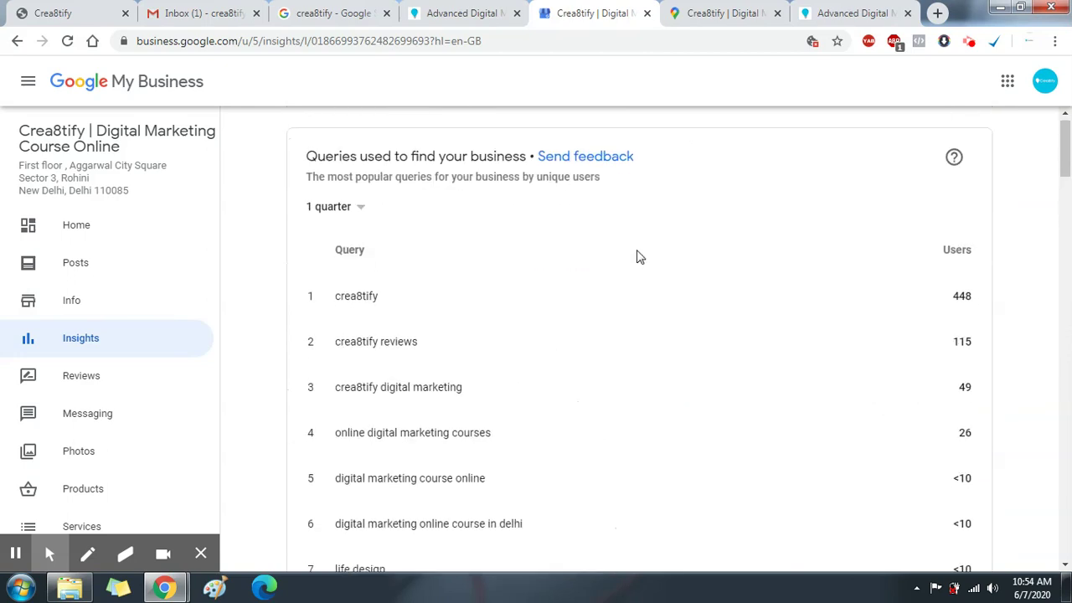
Step: Check queries against the live search listing, then review all eight, led by 'crea8tify' (448 users)
click(436, 13)
click(360, 12)
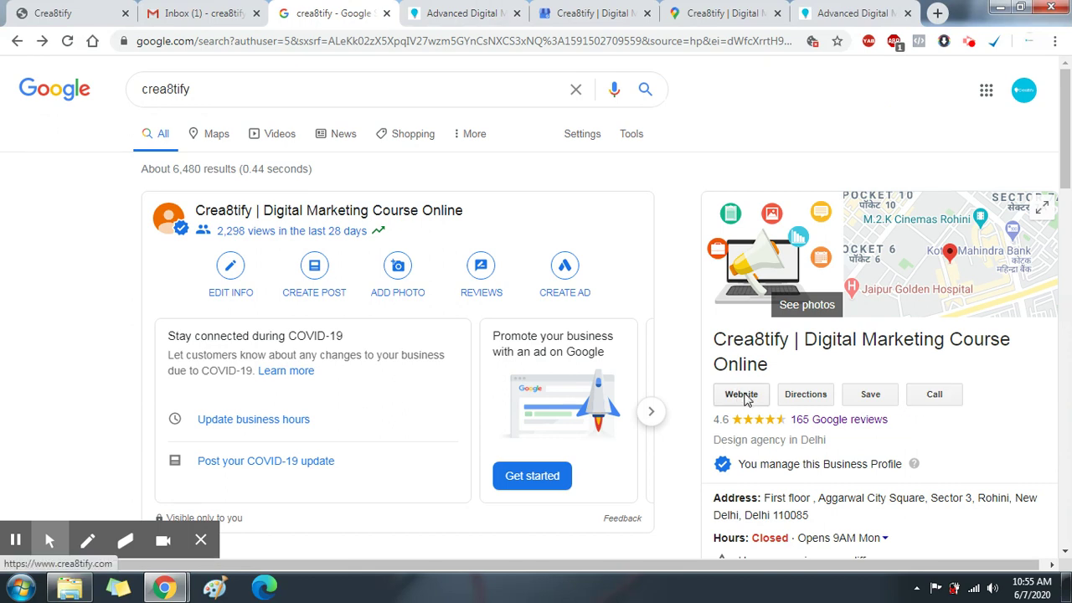
click(565, 9)
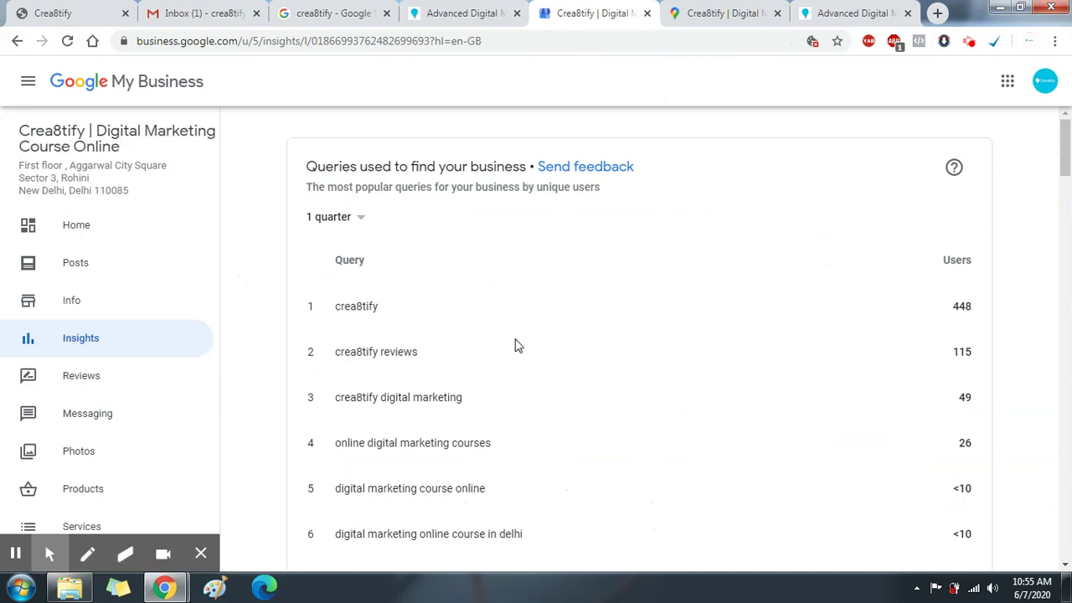
scroll(517, 345, down, 2)
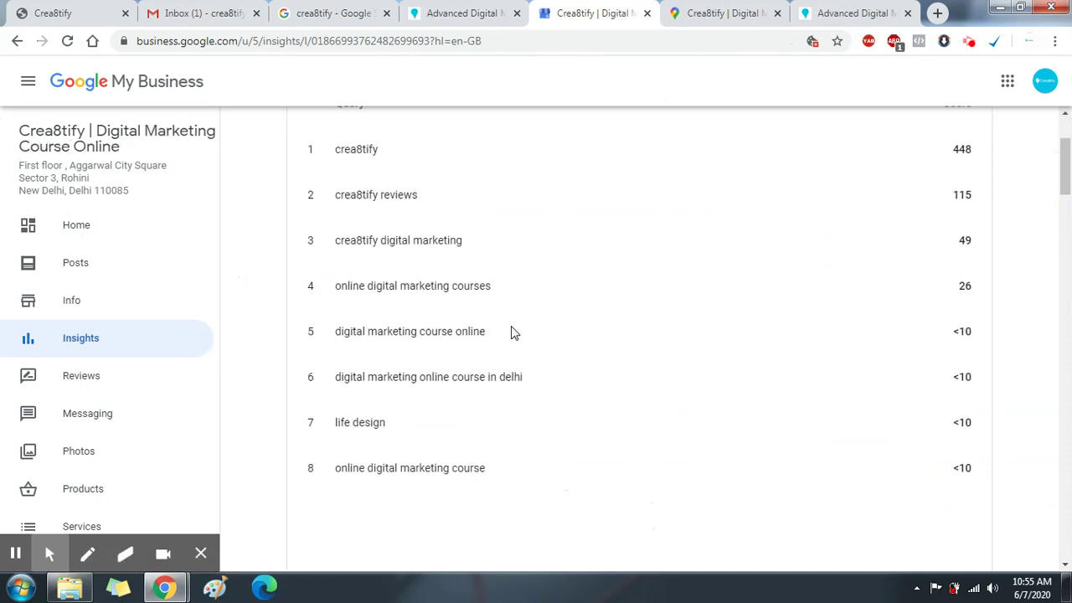
scroll(518, 333, down, 1)
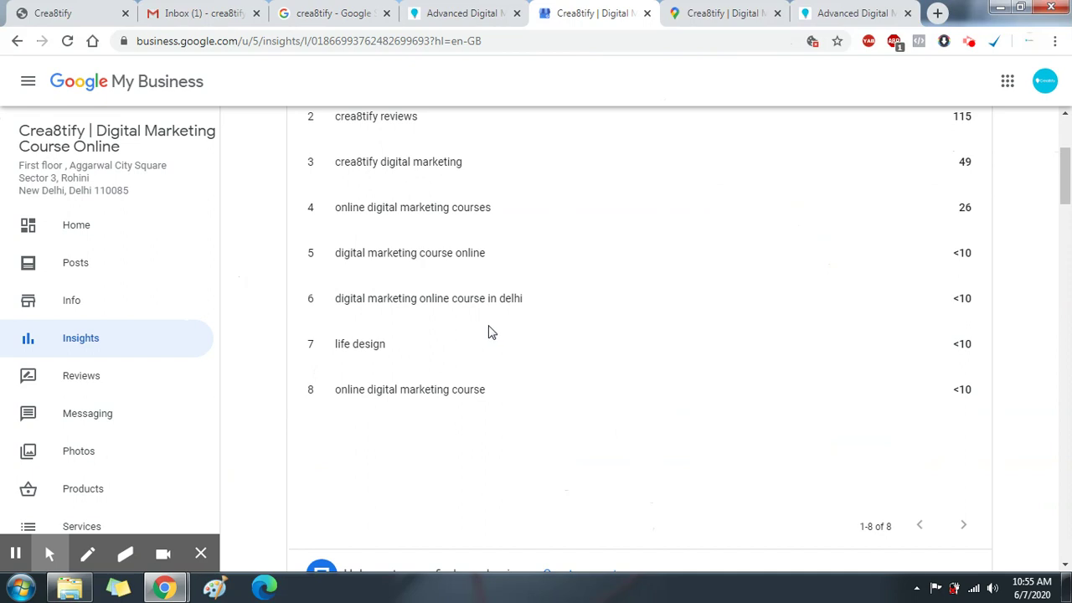